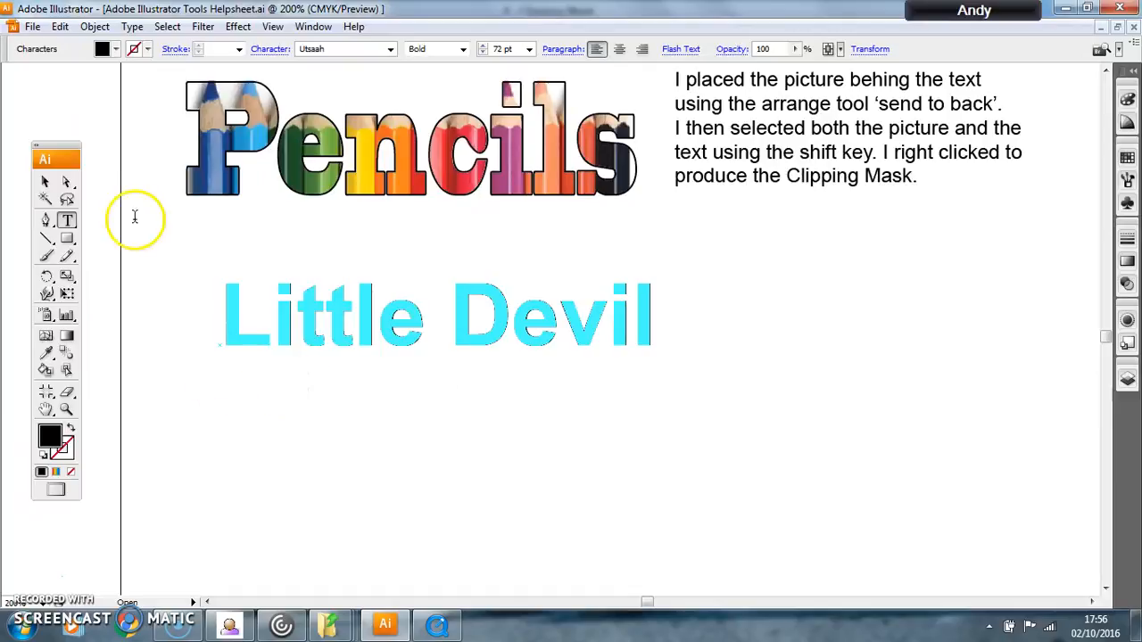
Step: Move the "Little Devil" text slightly down and to the left
{"action": "left_click", "coordinate": [46, 182]}
{"action": "left_click_drag", "start_coordinate": [412, 346], "coordinate": [403, 359]}
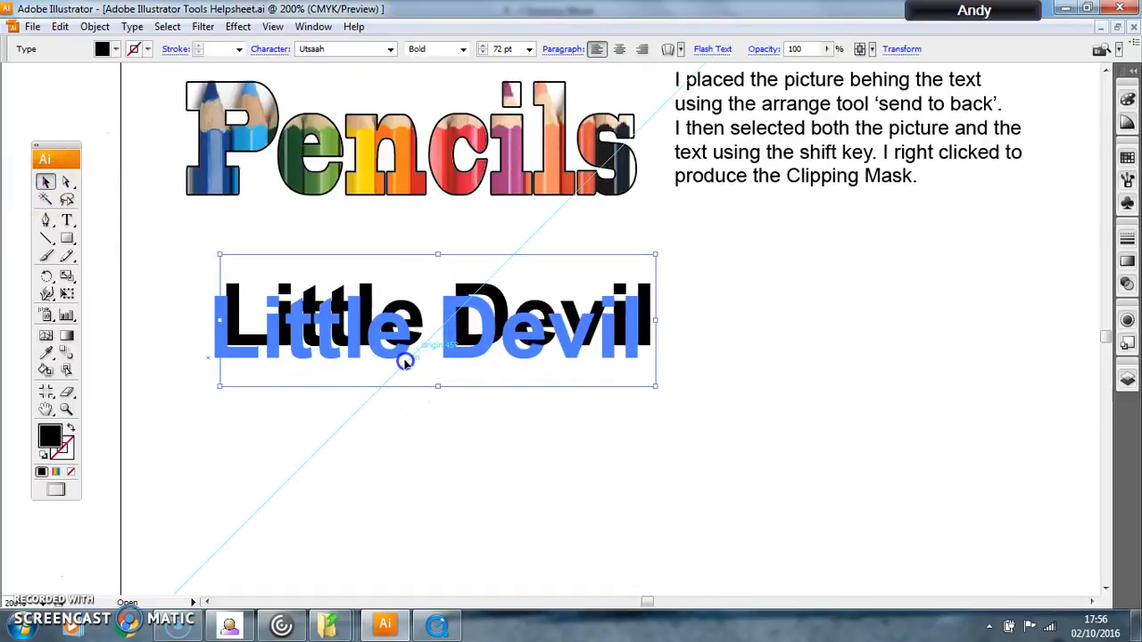
Step: Try solid swatches on the "Little Devil" text, ending on dark green, and try applying the Linear Gradient 2 swatch
{"action": "left_click", "coordinate": [116, 50]}
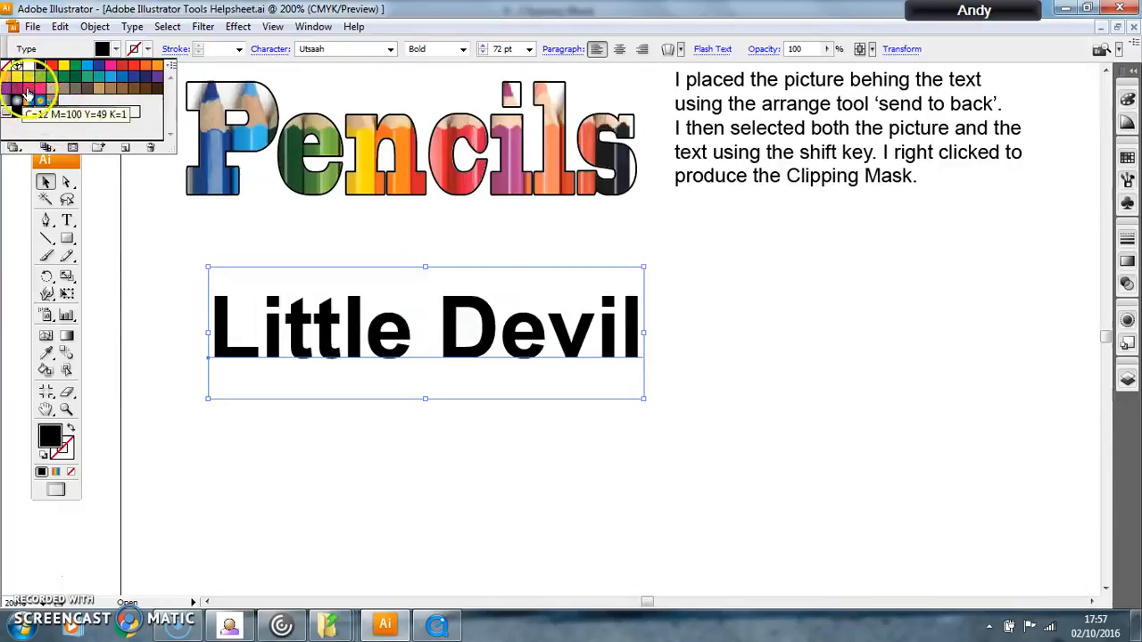
{"action": "left_click", "coordinate": [54, 77]}
{"action": "left_click", "coordinate": [30, 77]}
{"action": "left_click", "coordinate": [79, 78]}
{"action": "left_click", "coordinate": [26, 103]}
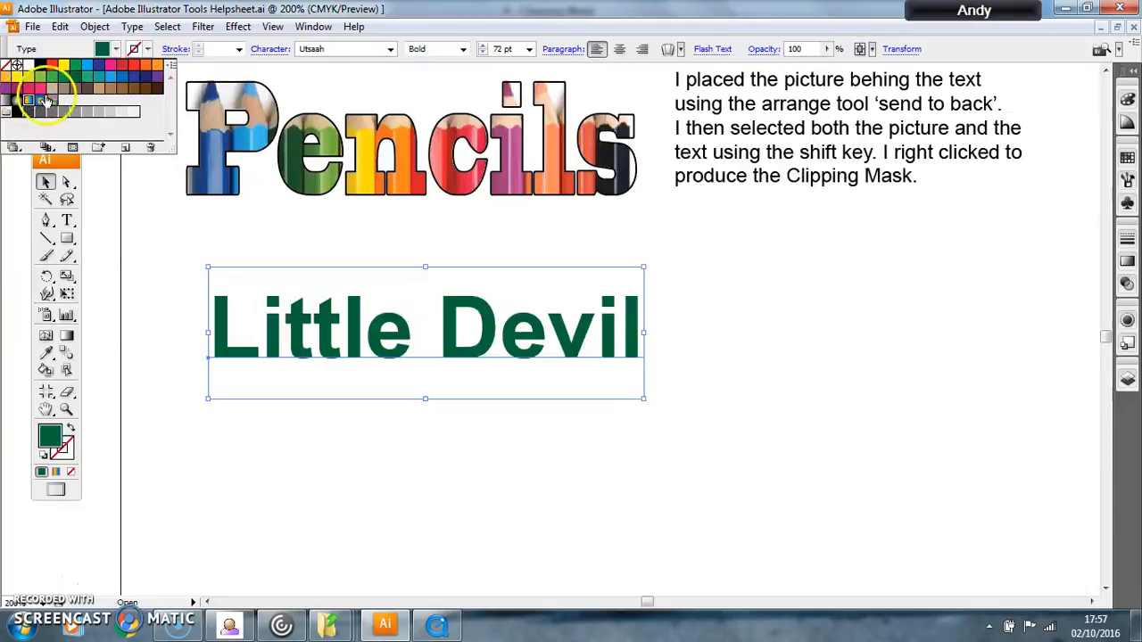
{"action": "double_click", "coordinate": [44, 100]}
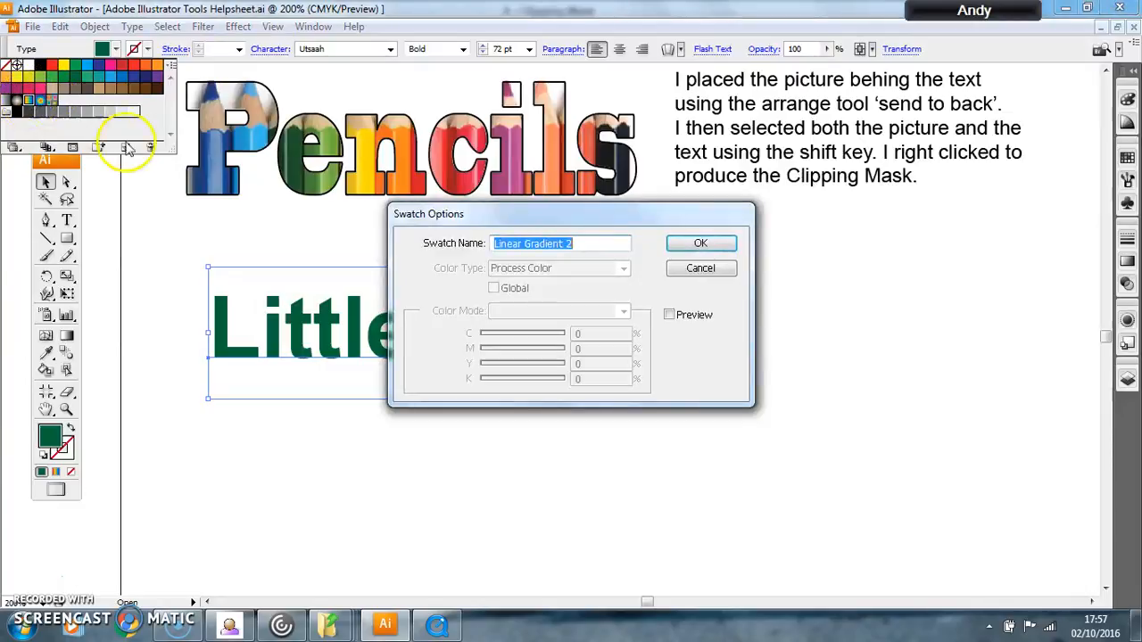
{"action": "left_click", "coordinate": [701, 256]}
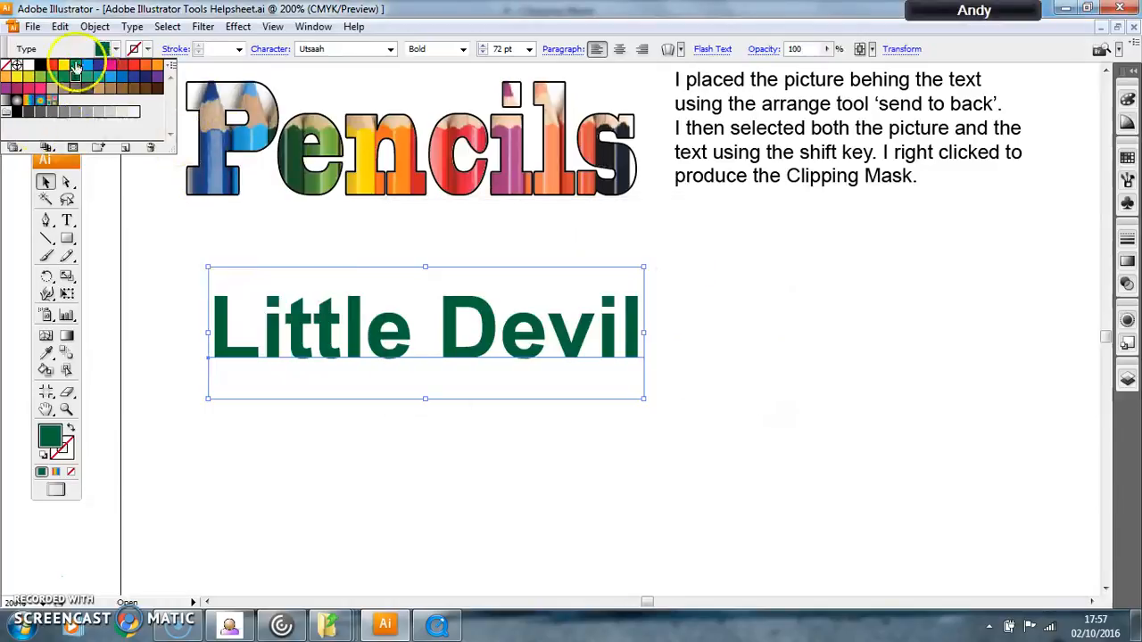
{"action": "left_click", "coordinate": [63, 49]}
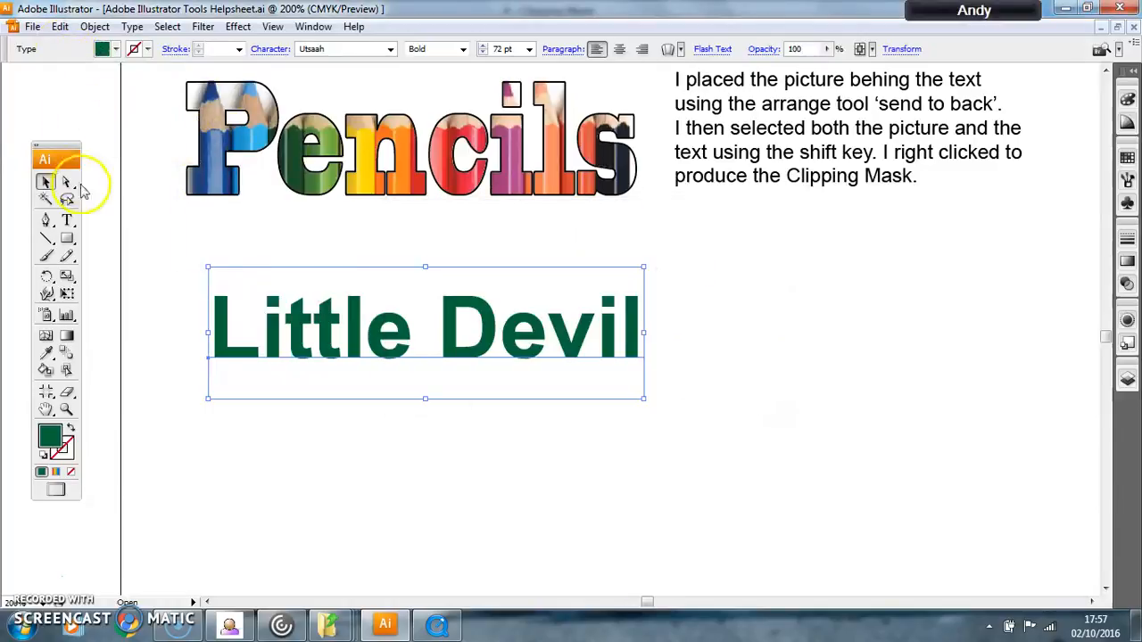
Step: Convert the "Little Devil" text to outlines and fill it with the Linear Gradient 2 swatch
{"action": "right_click", "coordinate": [493, 334]}
{"action": "left_click", "coordinate": [557, 451]}
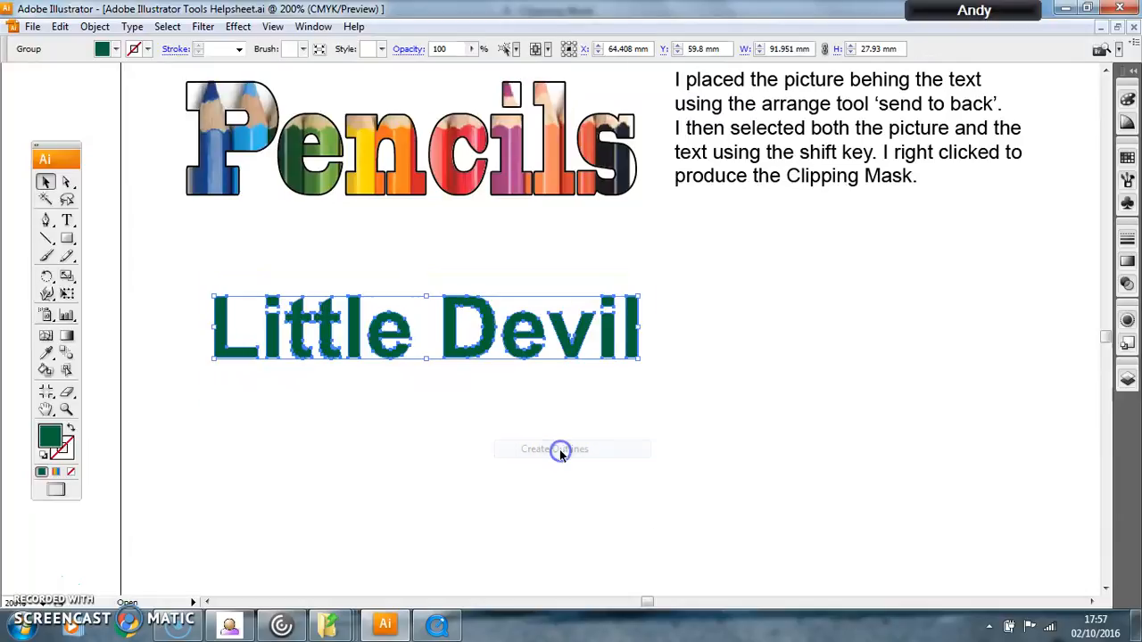
{"action": "left_click", "coordinate": [115, 49]}
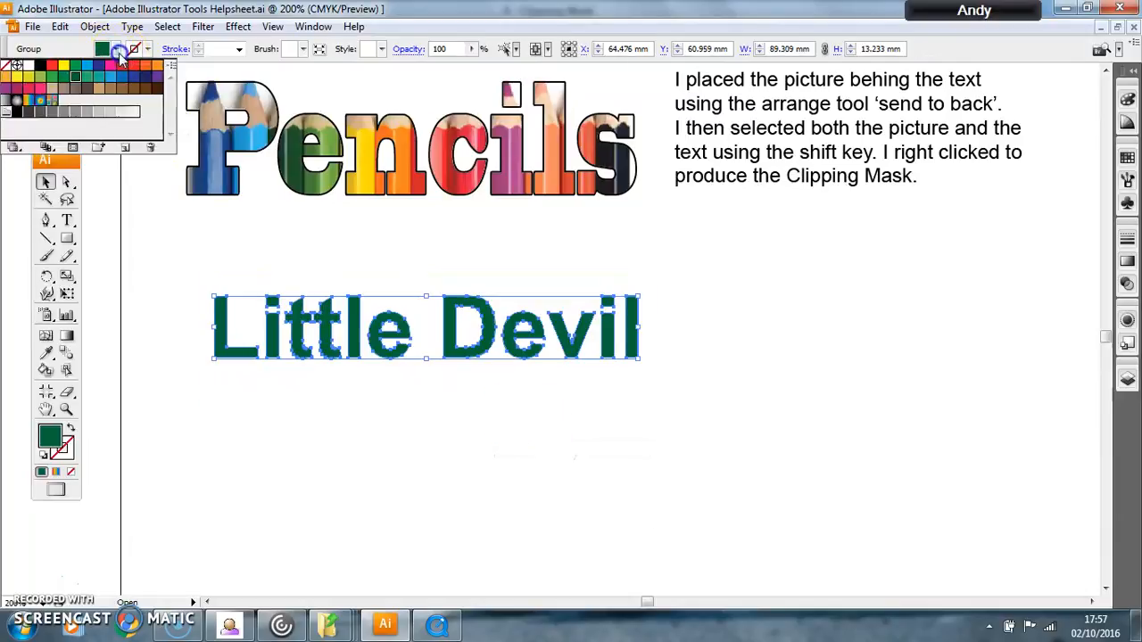
{"action": "left_click", "coordinate": [32, 103]}
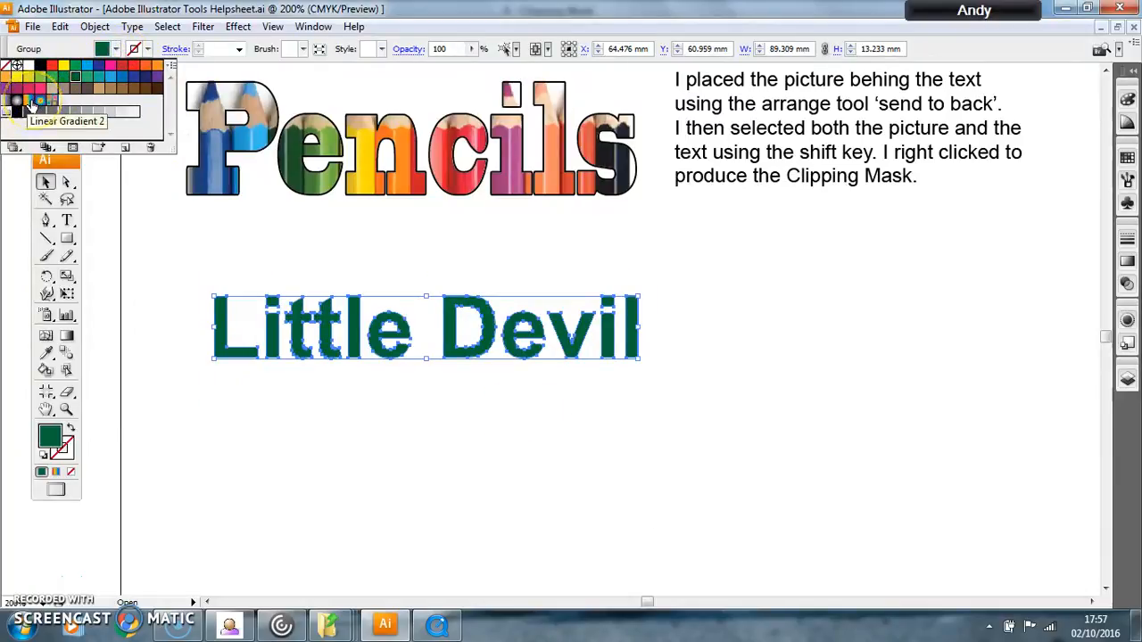
{"action": "left_click", "coordinate": [30, 105]}
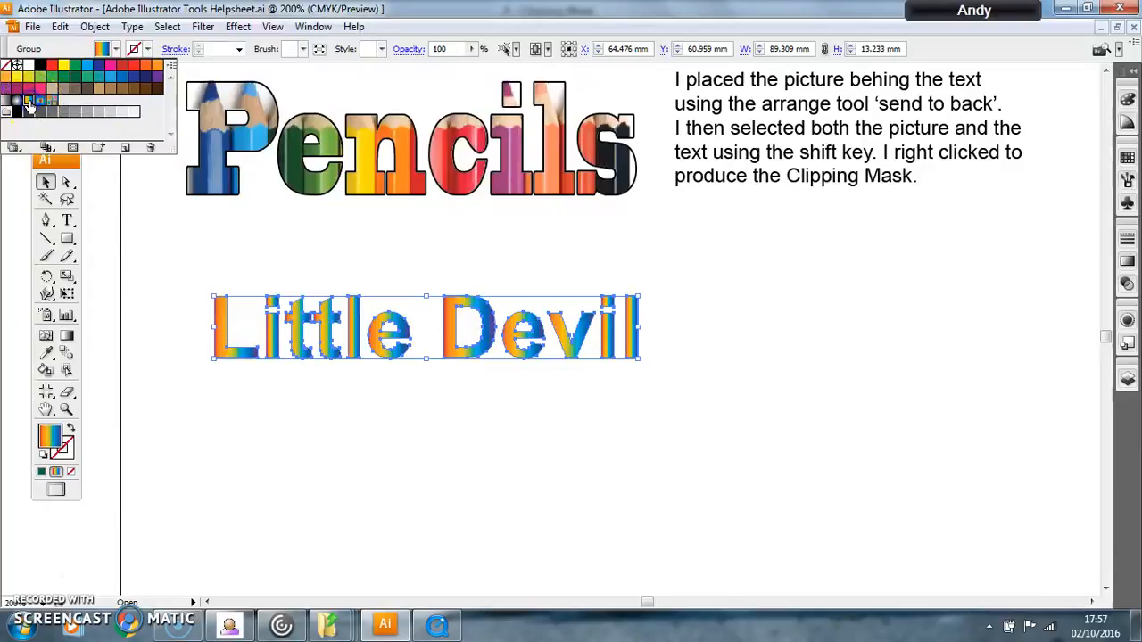
{"action": "left_click", "coordinate": [259, 228]}
Step: Remove the extra colour stops from the lettering's gradient, keeping only the red and yellow-orange ones
{"action": "left_click", "coordinate": [308, 318]}
{"action": "left_click", "coordinate": [662, 433]}
{"action": "left_click", "coordinate": [585, 352]}
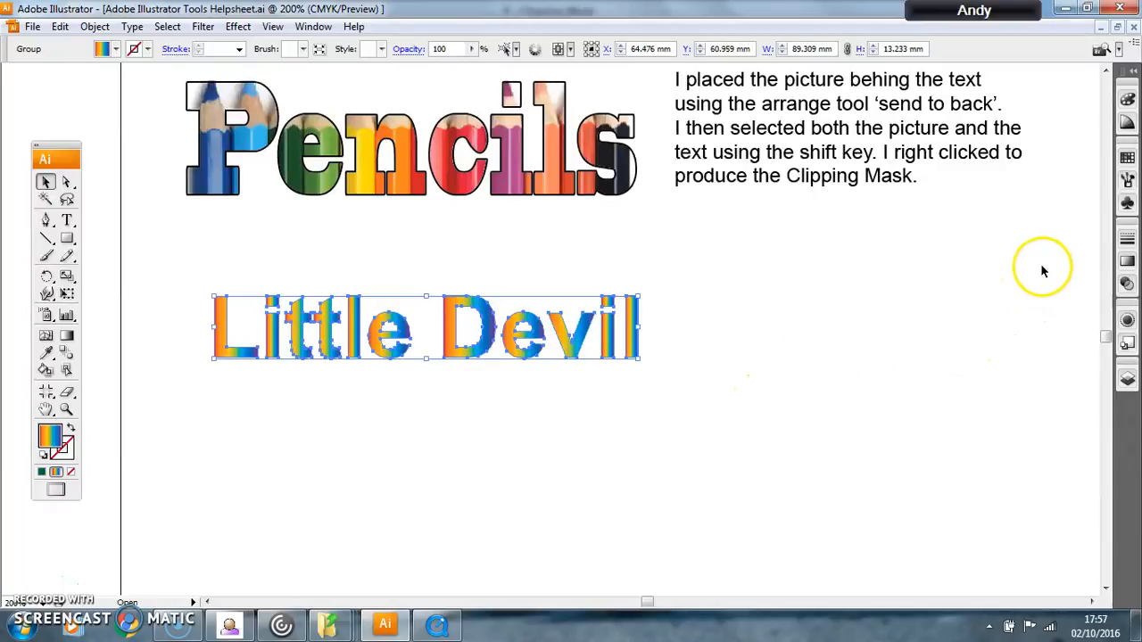
{"action": "left_click", "coordinate": [1125, 264]}
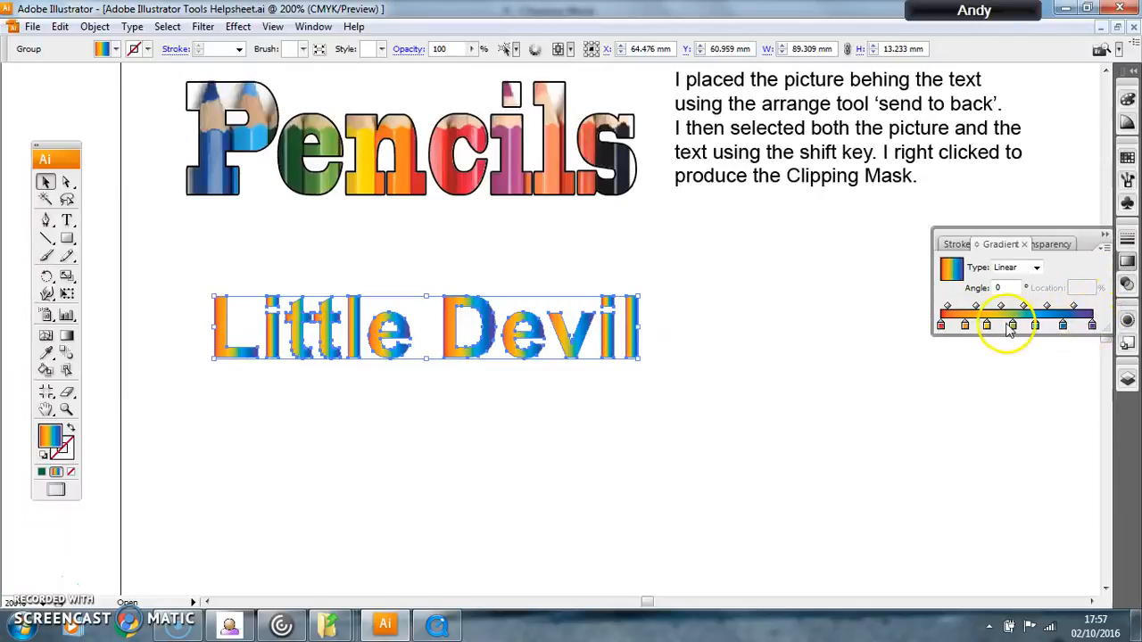
{"action": "left_click", "coordinate": [125, 47]}
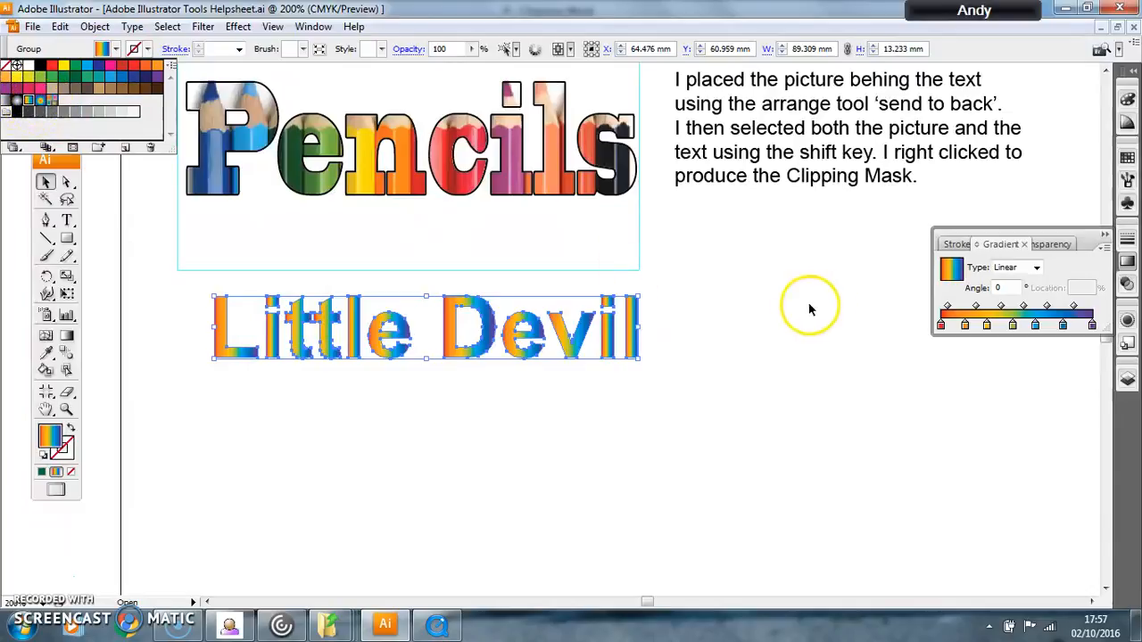
{"action": "left_click", "coordinate": [1093, 326]}
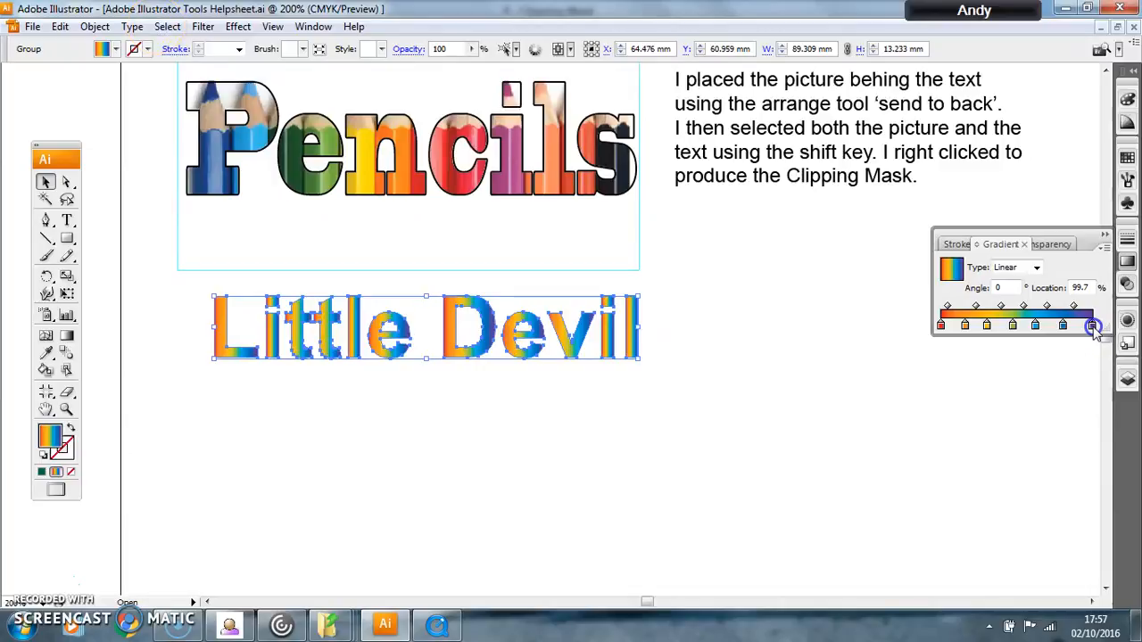
{"action": "mouse_move", "coordinate": [1094, 329]}
{"action": "left_mouse_down"}
{"action": "mouse_move", "coordinate": [1063, 328]}
{"action": "mouse_move", "coordinate": [1063, 342]}
{"action": "mouse_move", "coordinate": [1029, 352]}
{"action": "mouse_move", "coordinate": [1017, 341]}
{"action": "mouse_move", "coordinate": [966, 349]}
{"action": "left_mouse_up"}
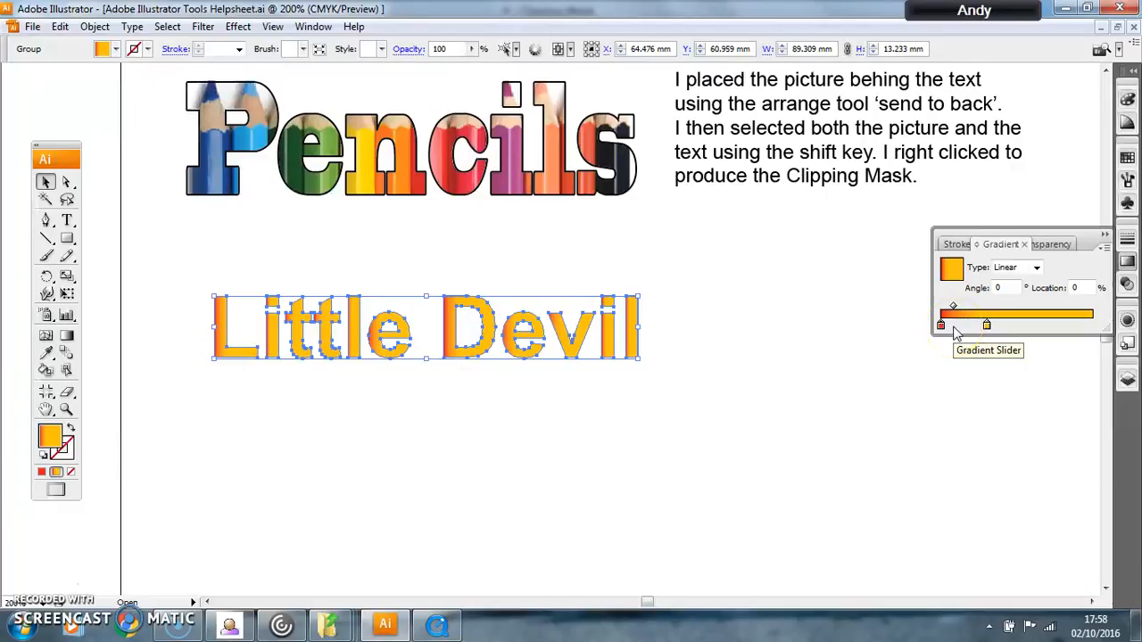
Step: Recolour the yellow-orange gradient stop to black (K 100%) after trying other spectrum colours
{"action": "left_click", "coordinate": [987, 329]}
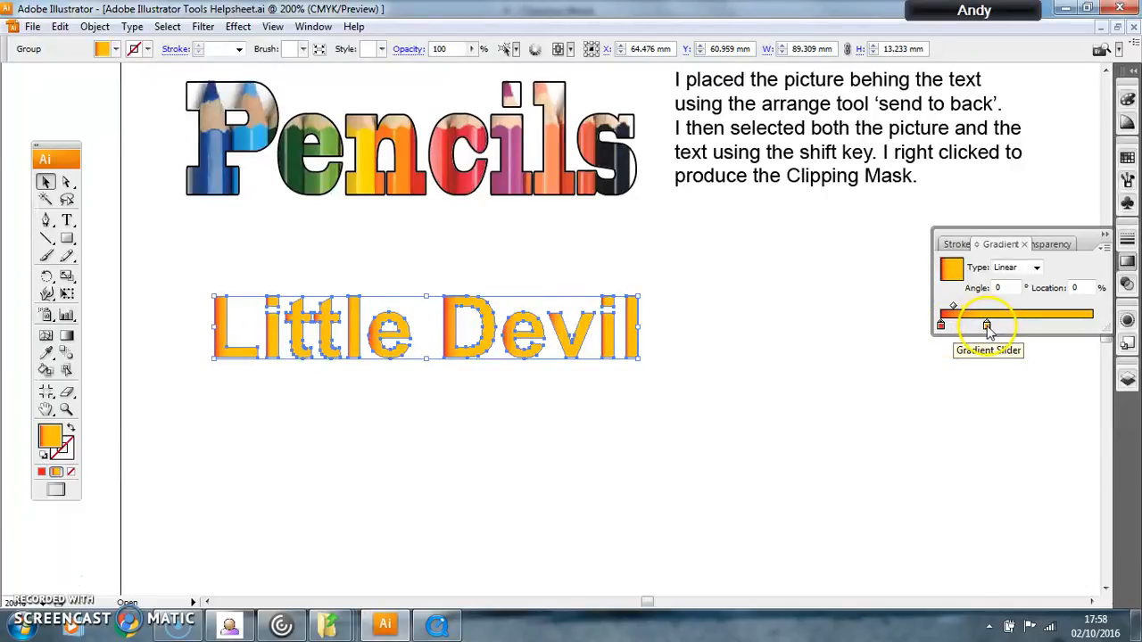
{"action": "double_click", "coordinate": [986, 326]}
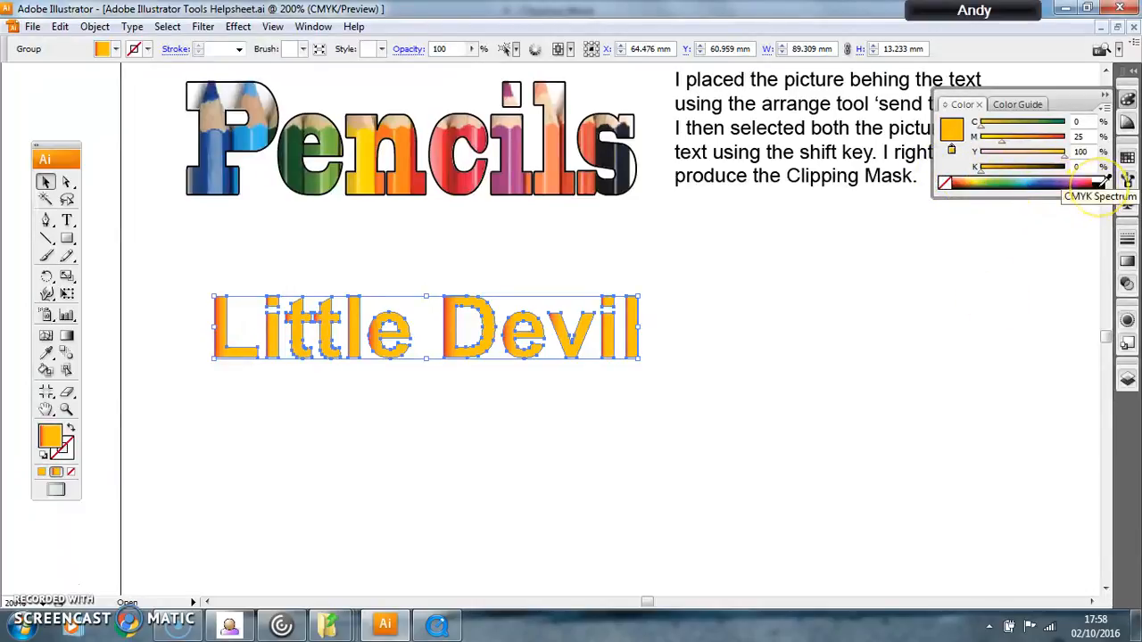
{"action": "left_click", "coordinate": [1099, 186]}
{"action": "left_click", "coordinate": [1026, 184]}
{"action": "left_click", "coordinate": [1046, 183]}
{"action": "left_click", "coordinate": [1011, 183]}
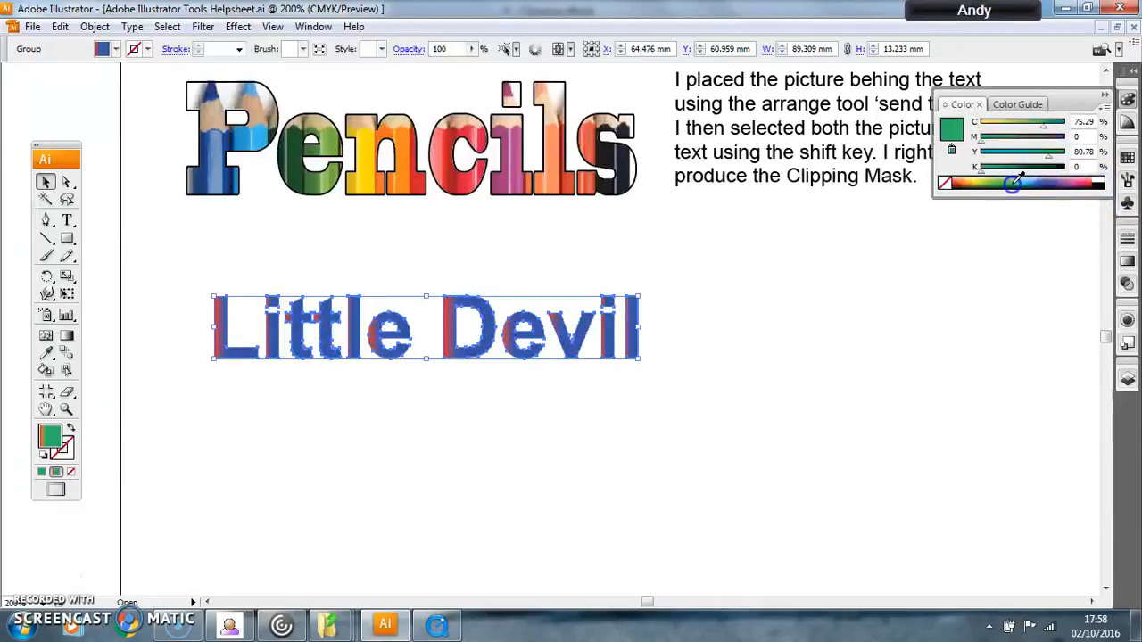
{"action": "left_click", "coordinate": [1098, 184]}
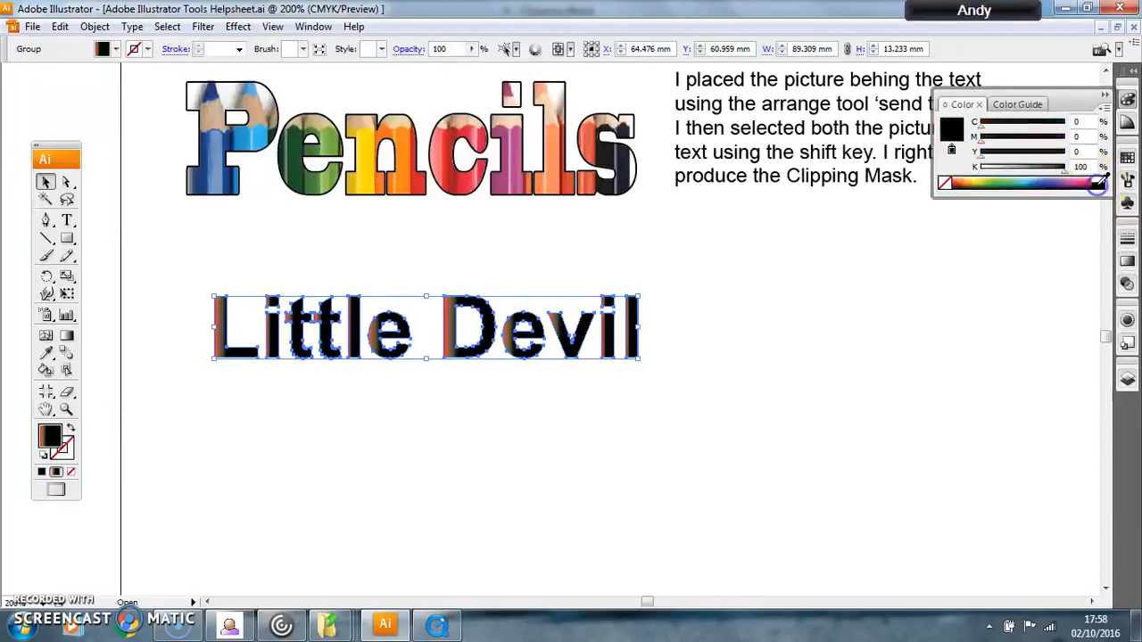
Step: Shift the black gradient stop close to the end of the ramp and the red stop to about 35%
{"action": "left_click", "coordinate": [1124, 267]}
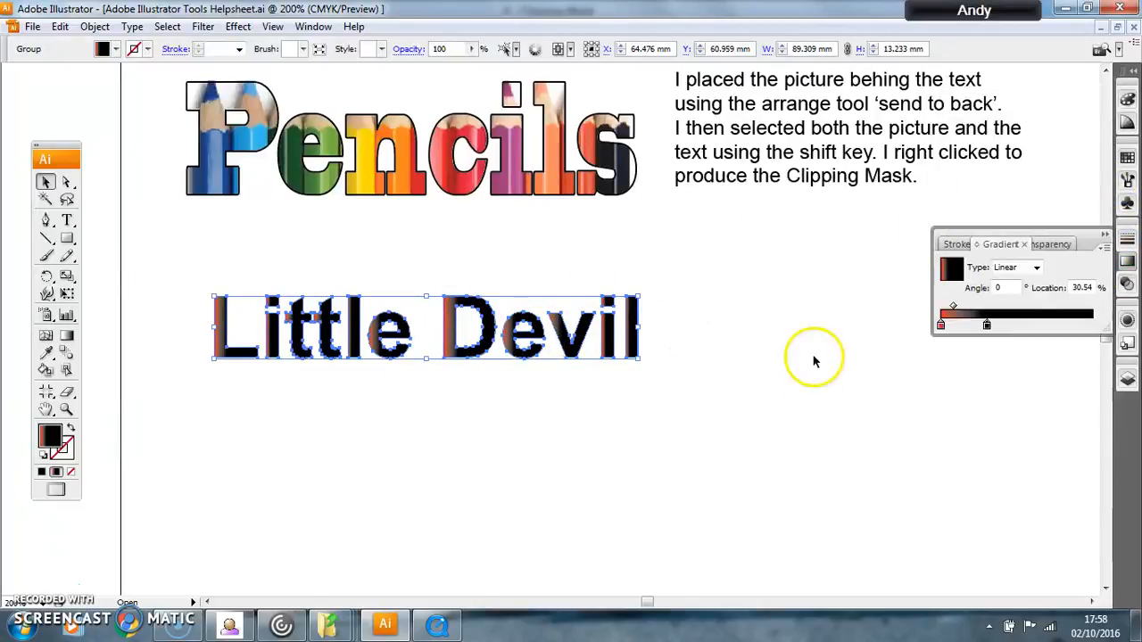
{"action": "left_click_drag", "start_coordinate": [989, 327], "coordinate": [1068, 327]}
{"action": "left_click_drag", "start_coordinate": [941, 326], "coordinate": [994, 329]}
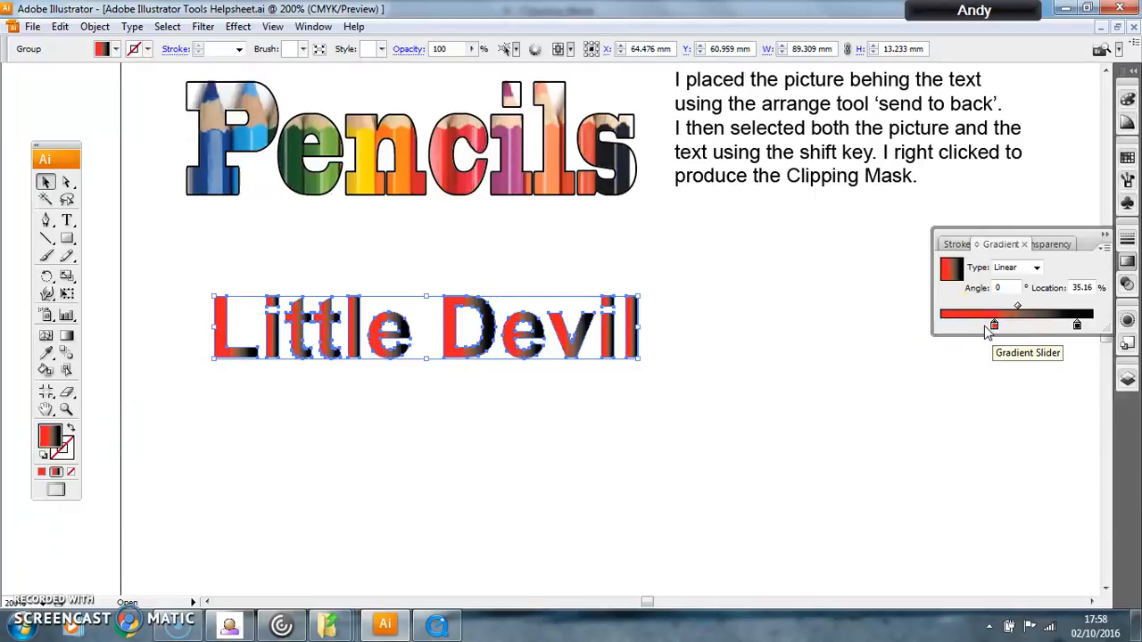
Step: Hide the Gradient options and show them again
{"action": "left_click", "coordinate": [1103, 249]}
{"action": "left_click", "coordinate": [1051, 253]}
{"action": "left_click", "coordinate": [1058, 272]}
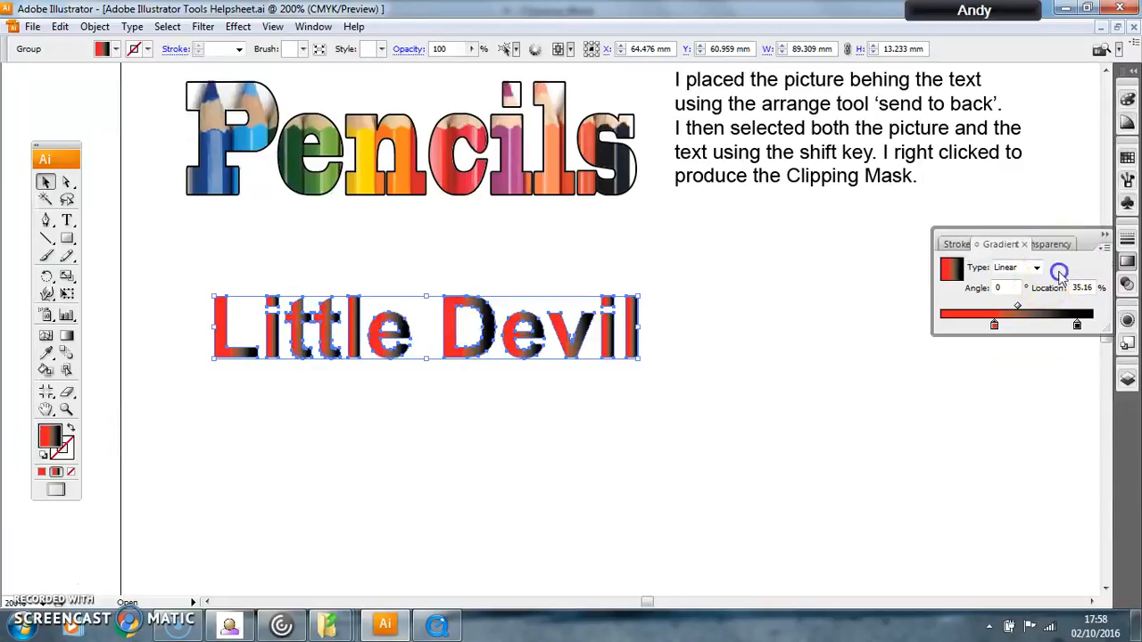
{"action": "left_click", "coordinate": [1103, 248]}
{"action": "left_click", "coordinate": [1045, 254]}
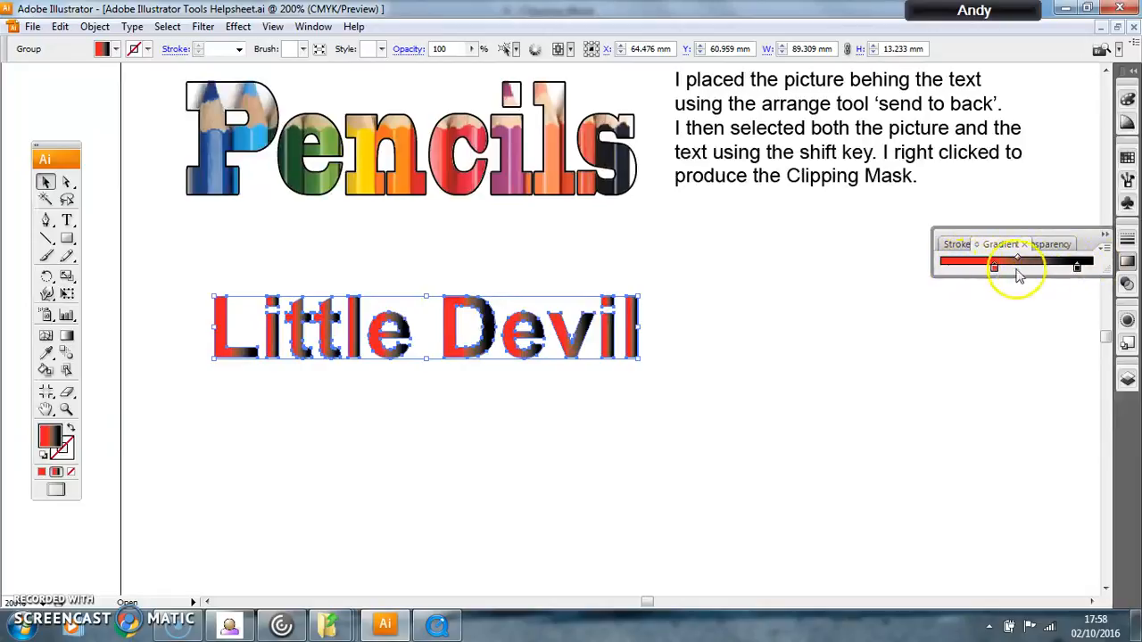
{"action": "left_click", "coordinate": [1105, 249]}
{"action": "left_click", "coordinate": [1020, 249]}
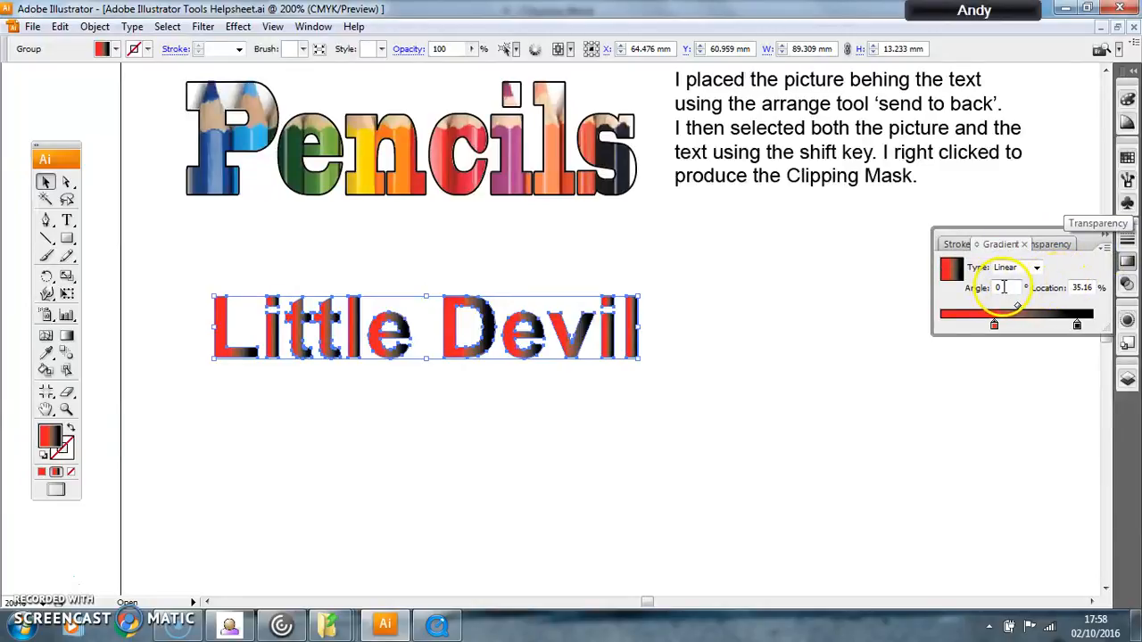
Step: Try the Radial gradient type on the lettering, then return it to Linear with an angle of 90°
{"action": "left_click", "coordinate": [1036, 268]}
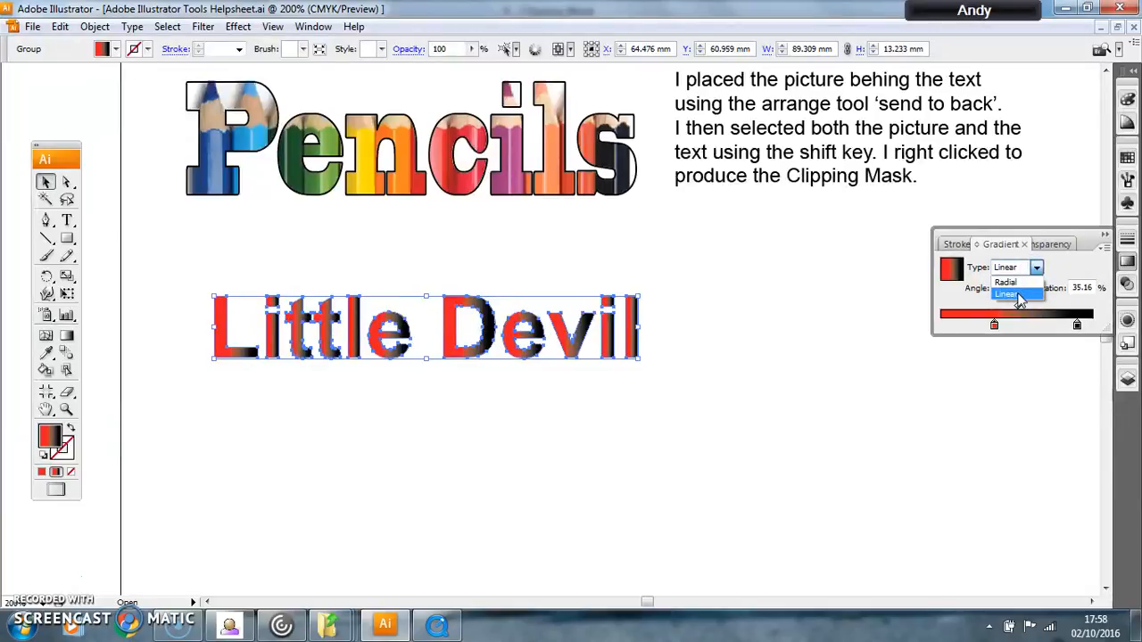
{"action": "left_click", "coordinate": [1007, 282]}
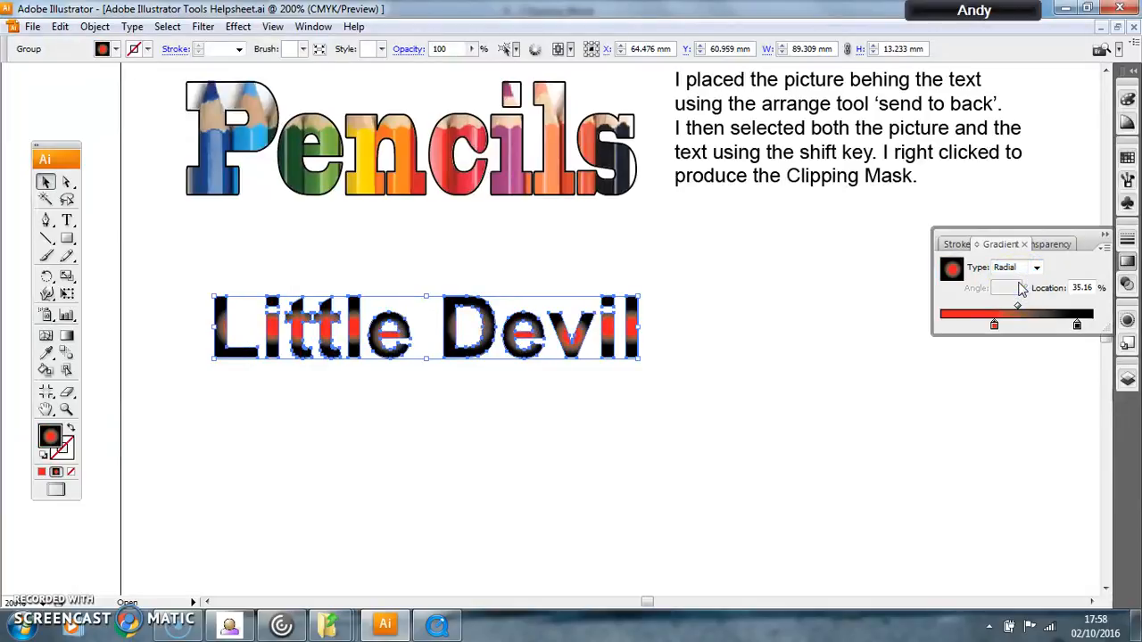
{"action": "left_click", "coordinate": [1036, 267]}
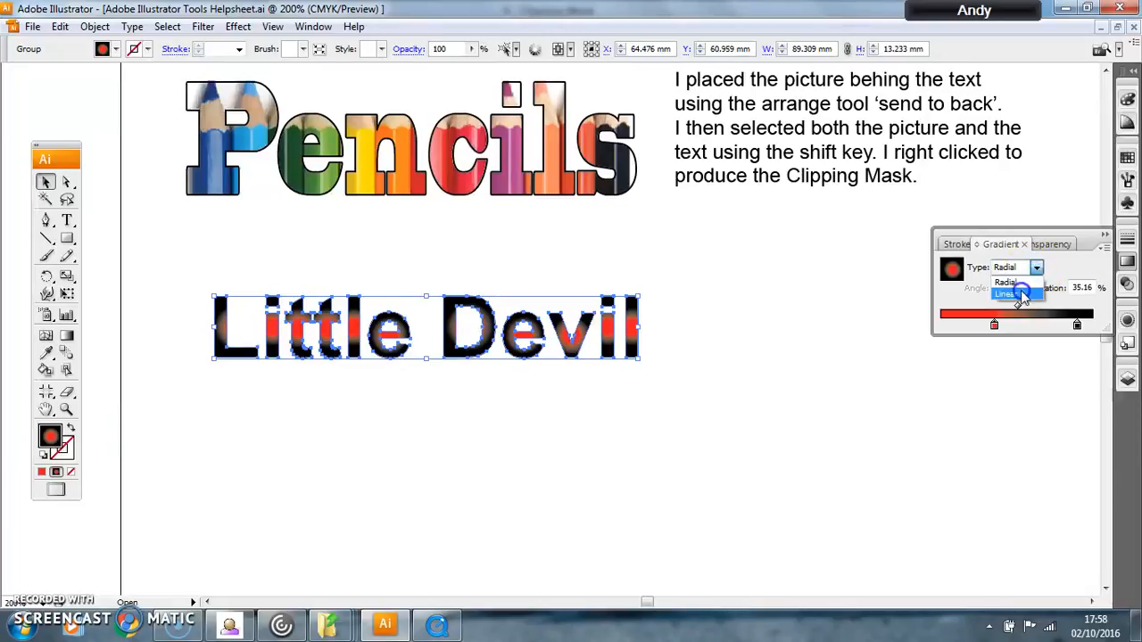
{"action": "left_click", "coordinate": [1014, 296]}
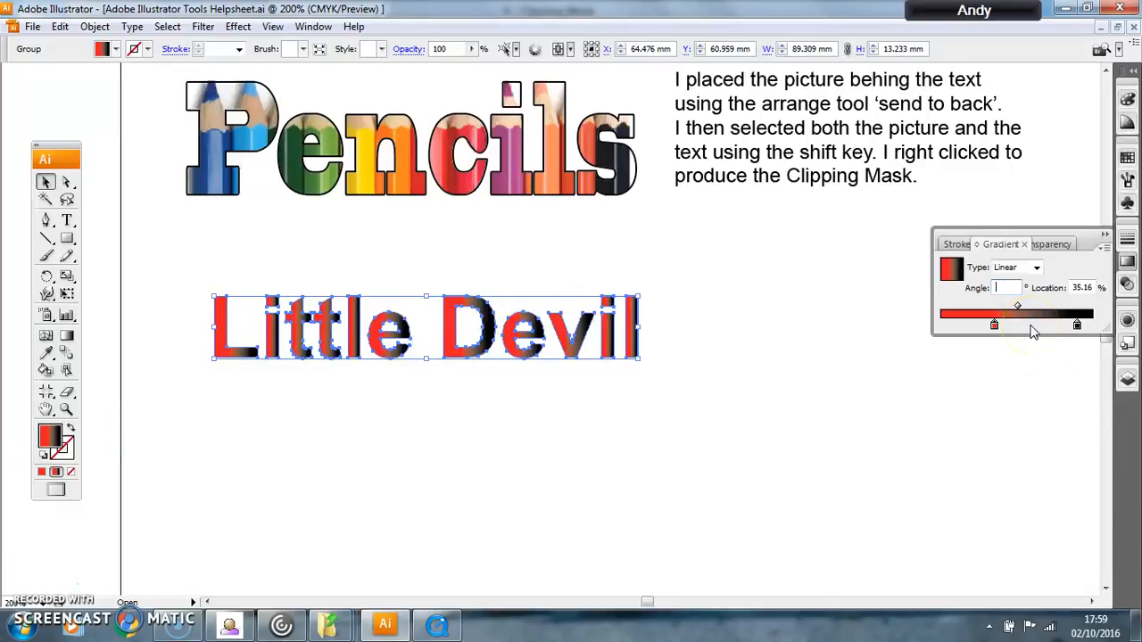
{"action": "left_click", "coordinate": [986, 442]}
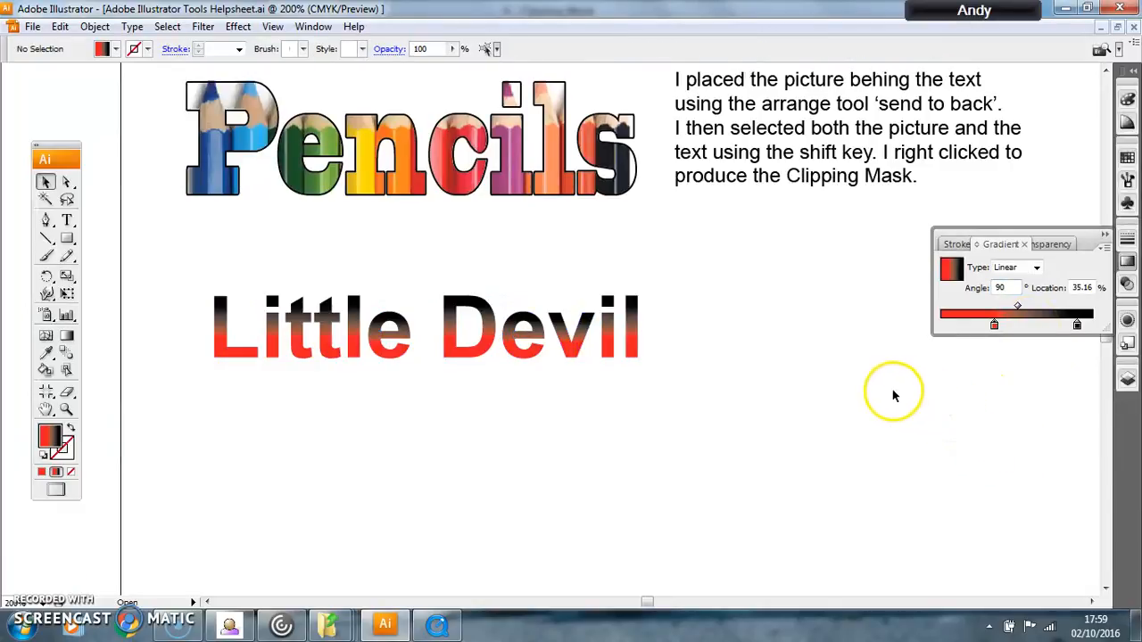
Step: Add a black 1 pt stroke around the "Little Devil" lettering
{"action": "left_click", "coordinate": [491, 335]}
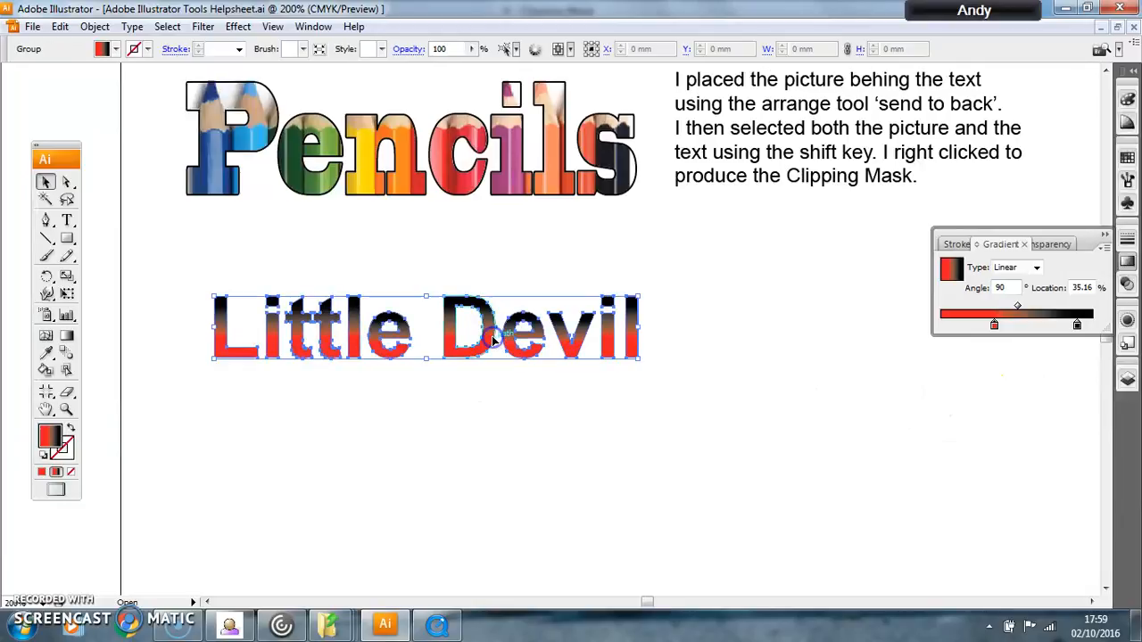
{"action": "left_click", "coordinate": [146, 49]}
{"action": "left_click", "coordinate": [42, 68]}
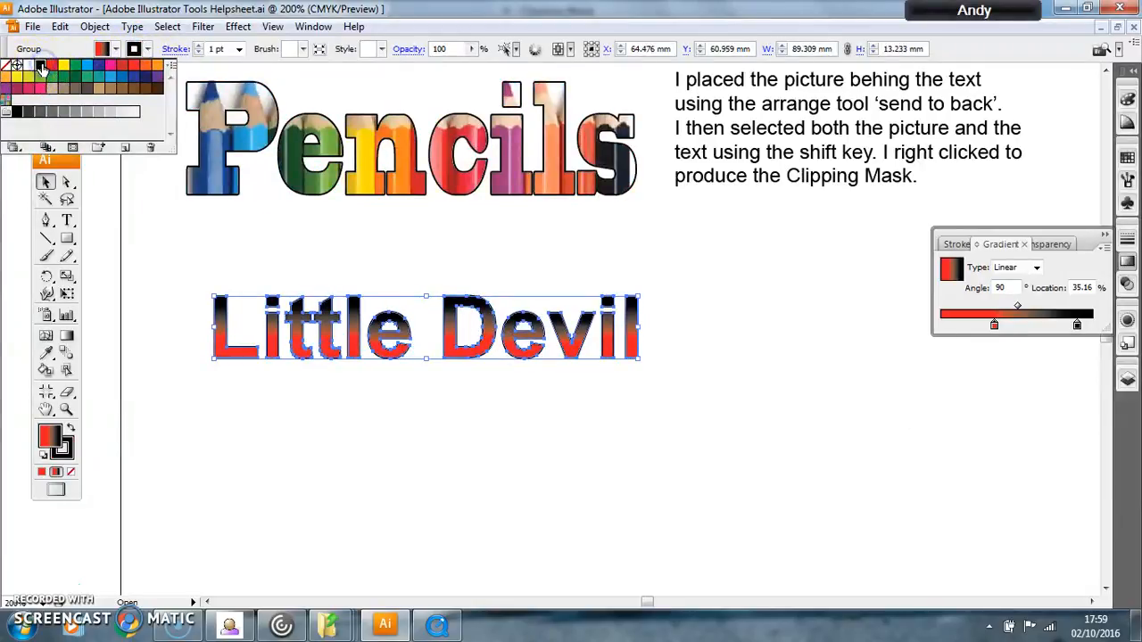
{"action": "left_click", "coordinate": [737, 240]}
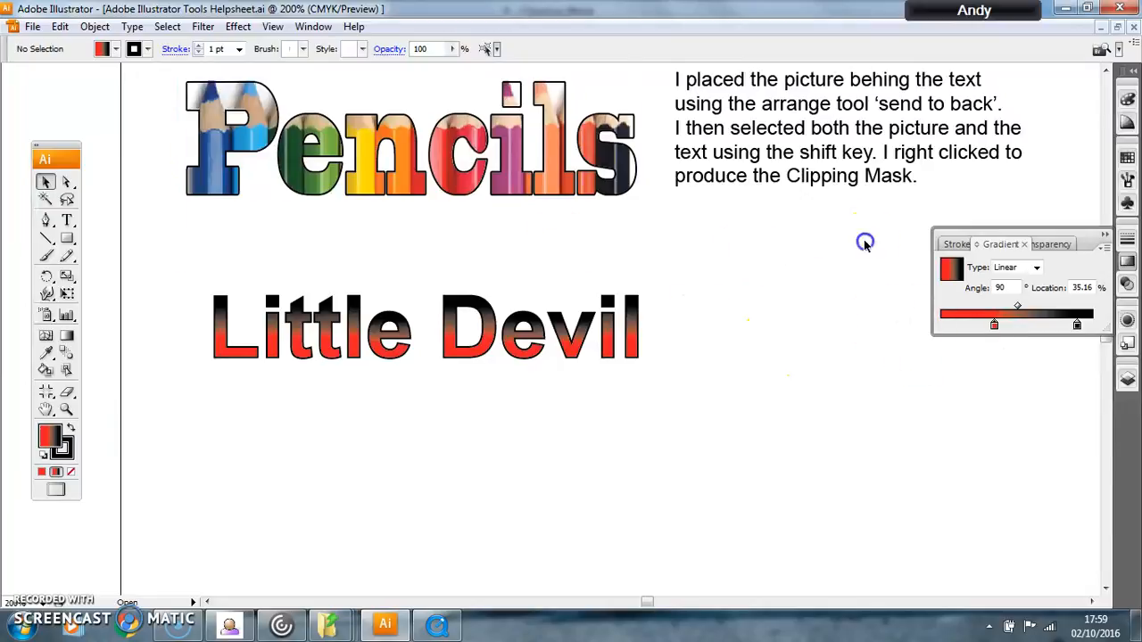
Step: Try spraying the default arrow symbol just below the end of the lettering with the Symbol Sprayer, and undo it
{"action": "left_click", "coordinate": [47, 316]}
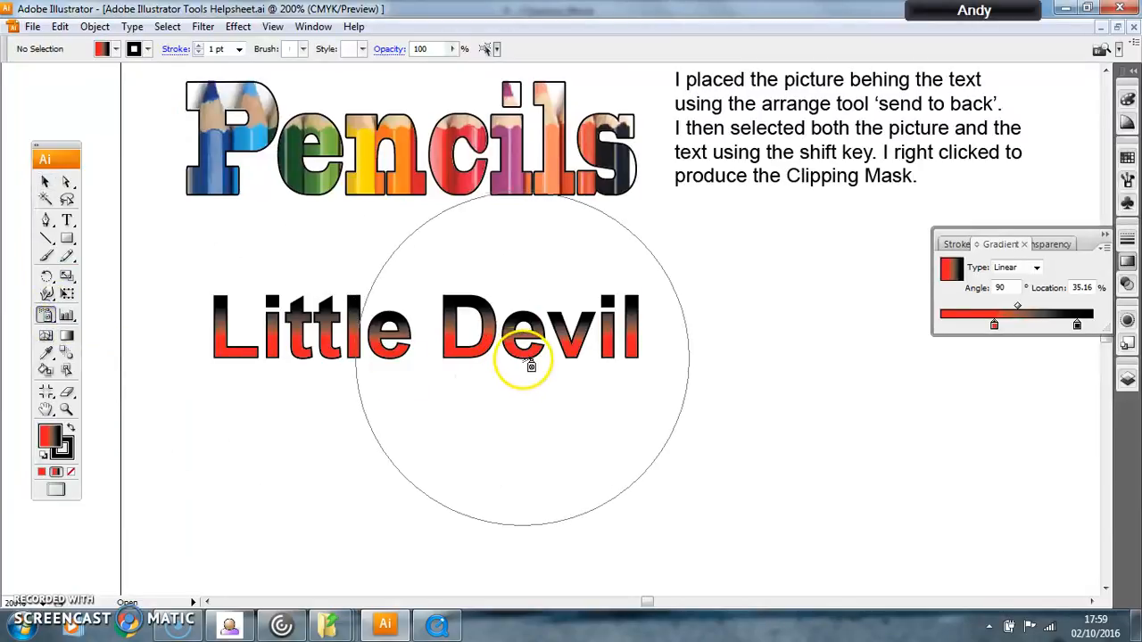
{"action": "left_click", "coordinate": [682, 384]}
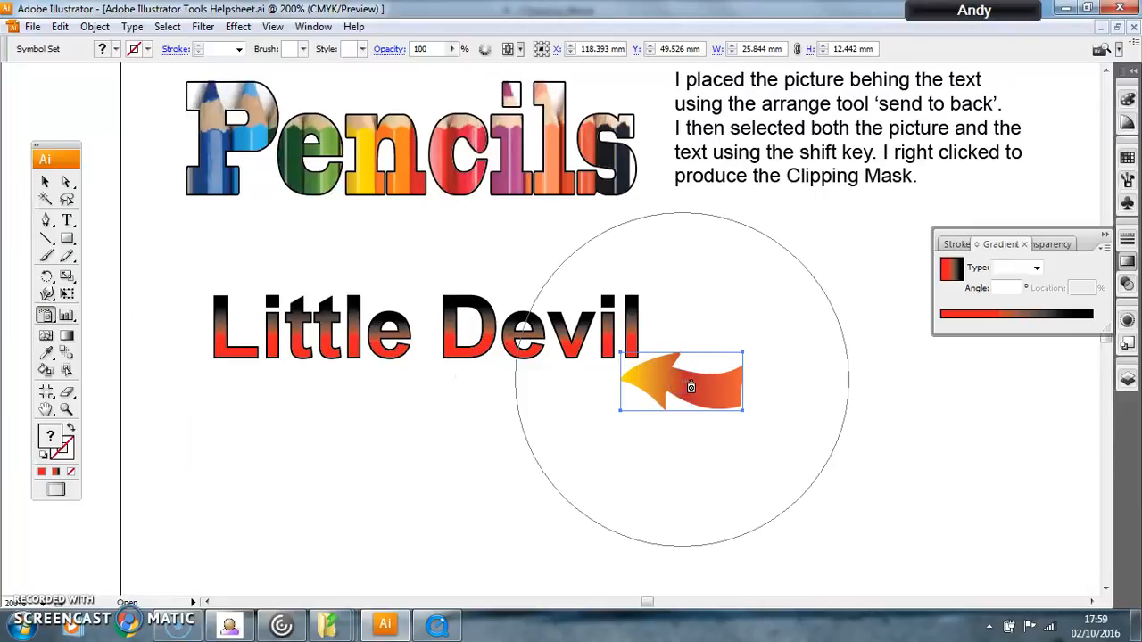
{"action": "key", "text": "ctrl+z"}
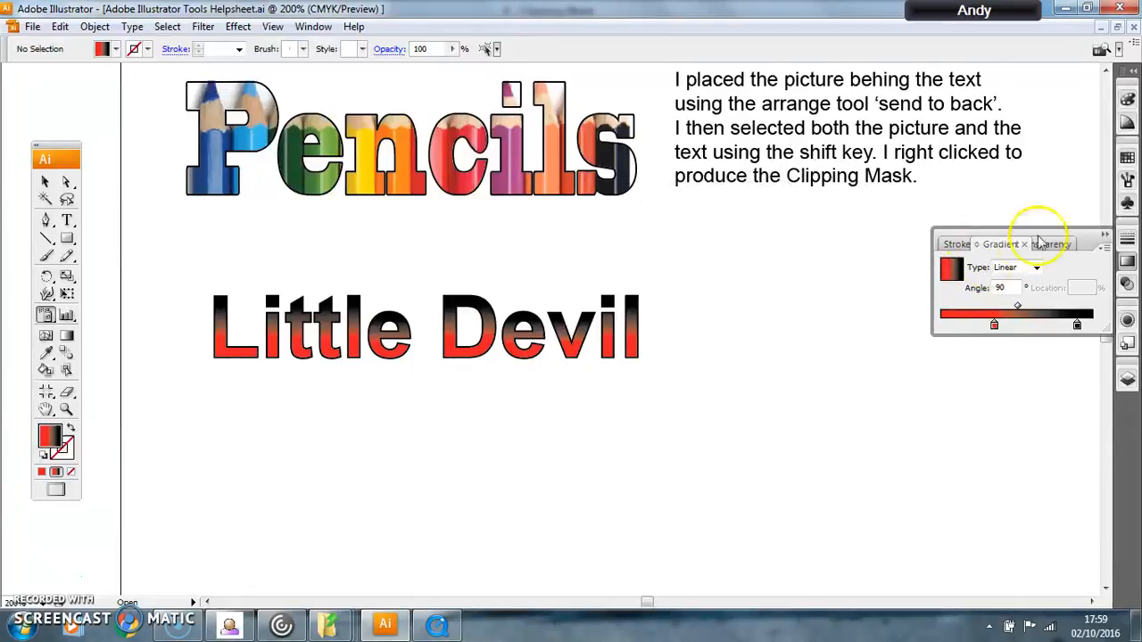
Step: Open the Flowers symbol library
{"action": "left_click", "coordinate": [1128, 204]}
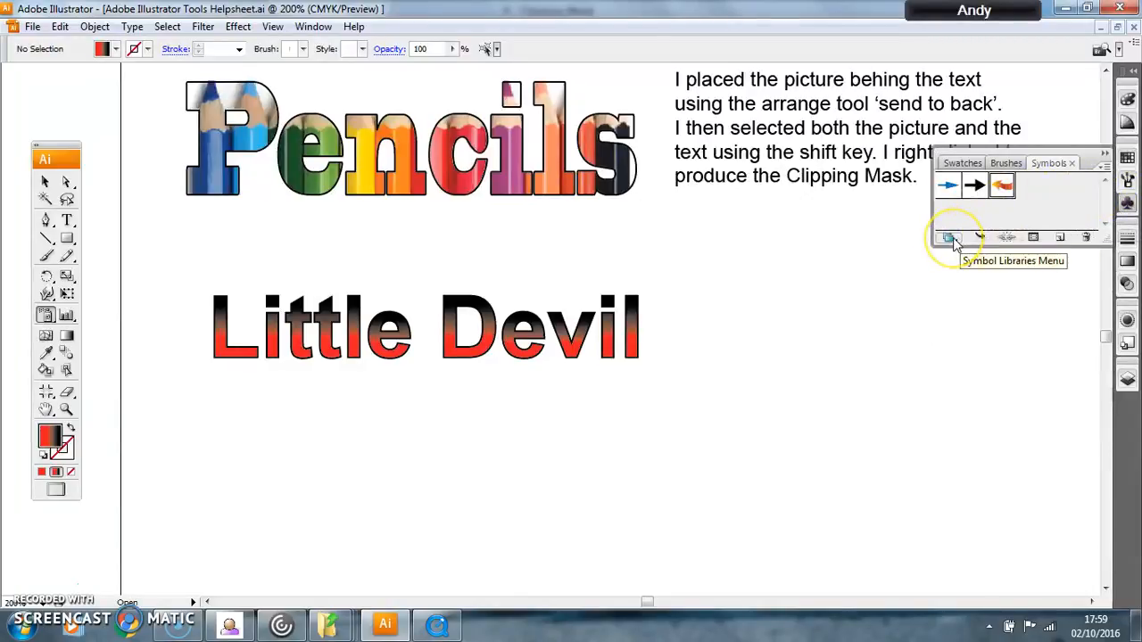
{"action": "left_click", "coordinate": [950, 238]}
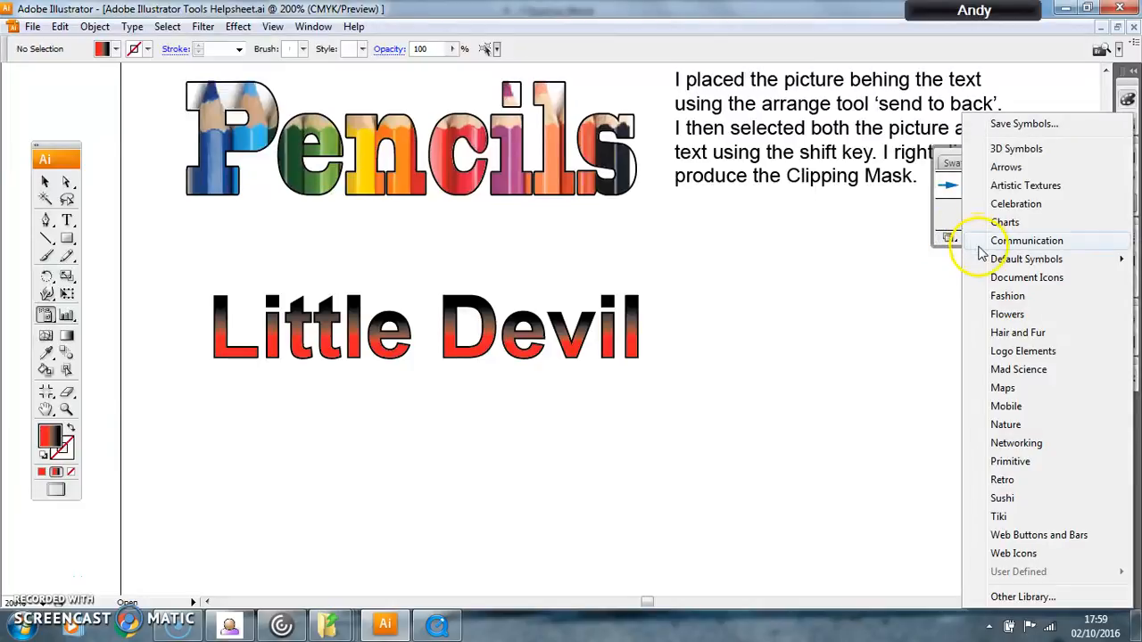
{"action": "left_click", "coordinate": [1000, 316]}
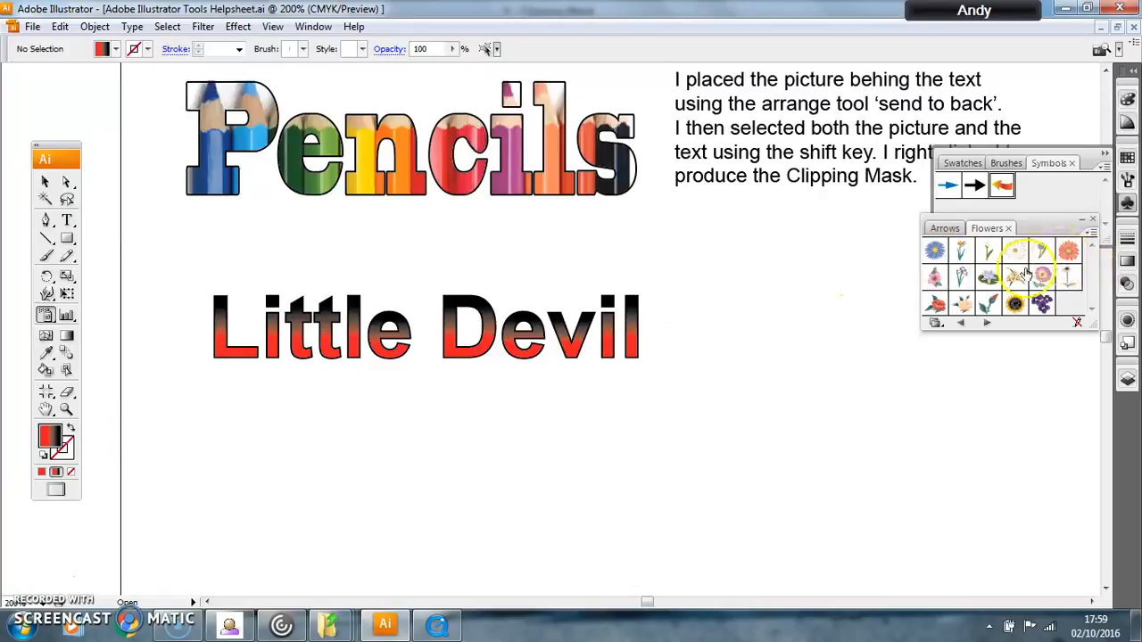
Step: Try spraying the blue Aster symbol around the end of the "Little Devil" lettering, and undo it
{"action": "left_click", "coordinate": [933, 250]}
{"action": "left_click", "coordinate": [651, 361]}
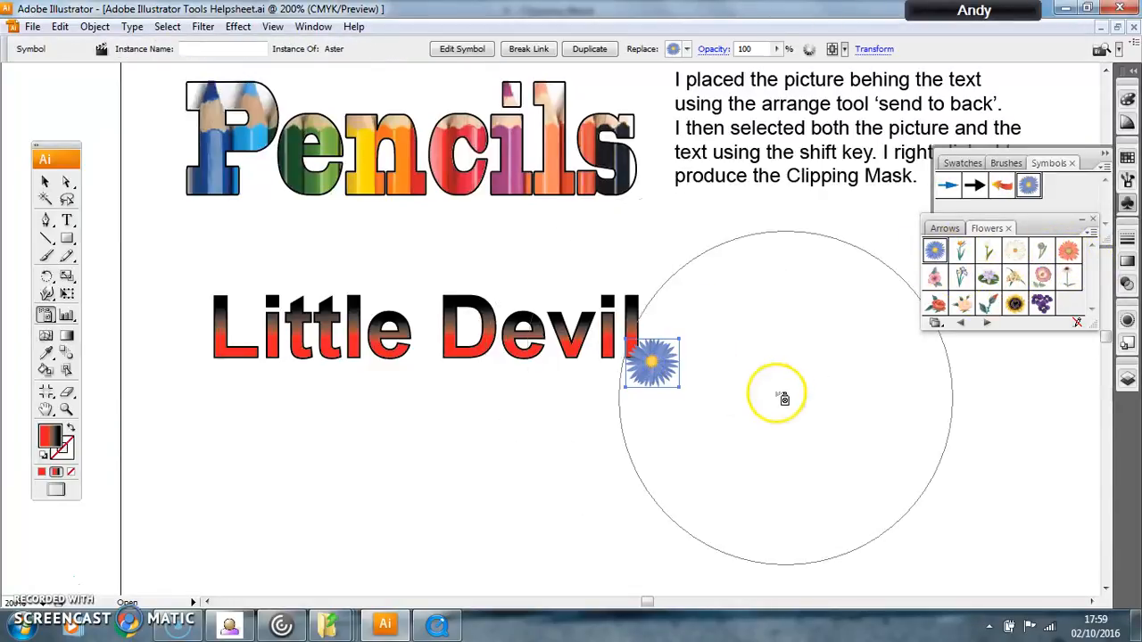
{"action": "left_click", "coordinate": [644, 295]}
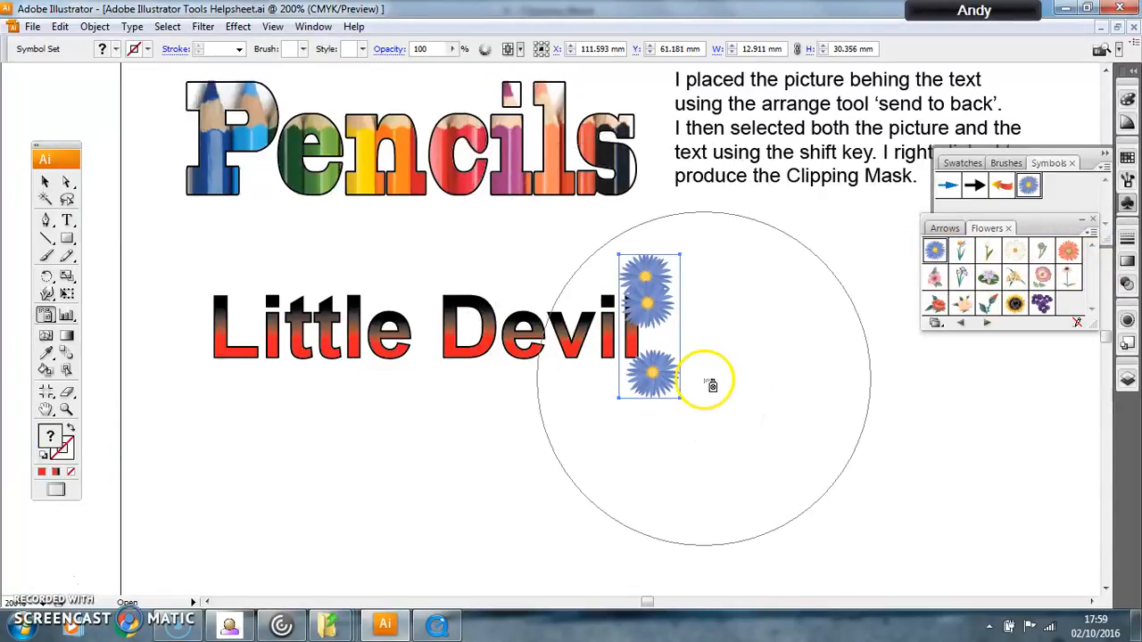
{"action": "key", "text": "ctrl+z"}
{"action": "key", "text": "ctrl+z"}
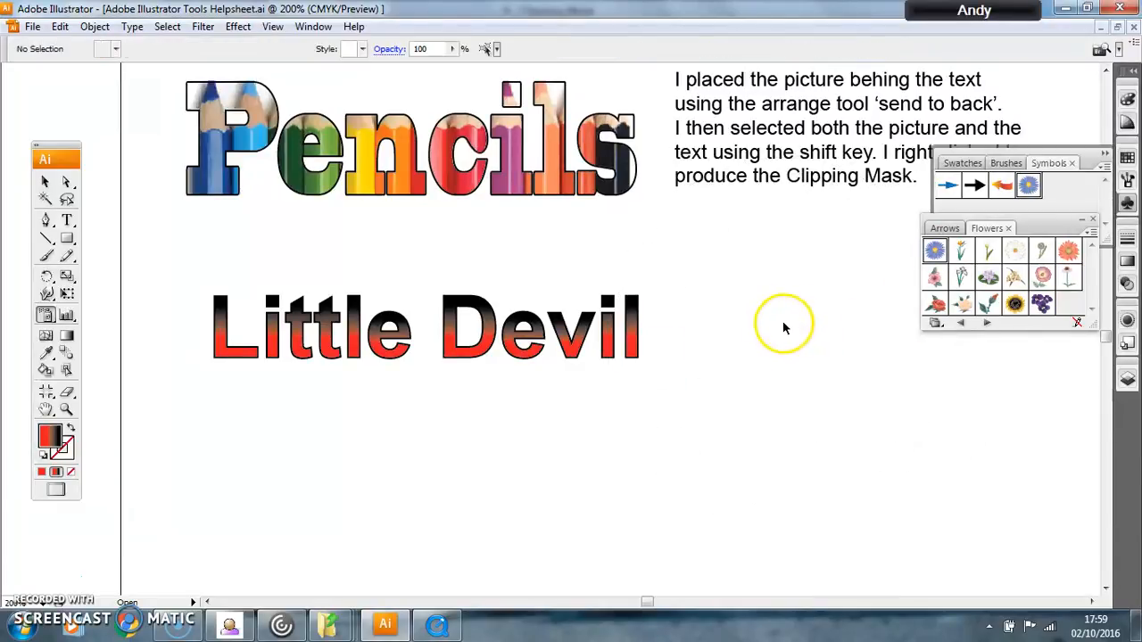
Step: Place one curved orange arrow symbol from the Arrows library at the end of the "Little Devil" lettering, and put the symbol libraries away
{"action": "left_click", "coordinate": [952, 230]}
{"action": "left_click", "coordinate": [934, 322]}
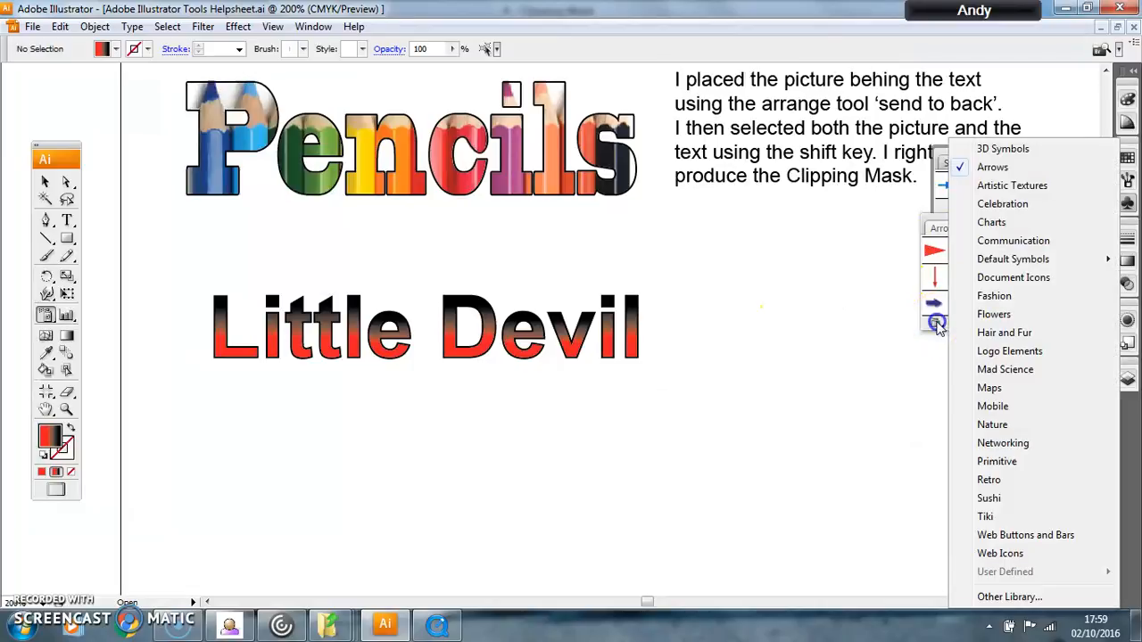
{"action": "left_click", "coordinate": [937, 324]}
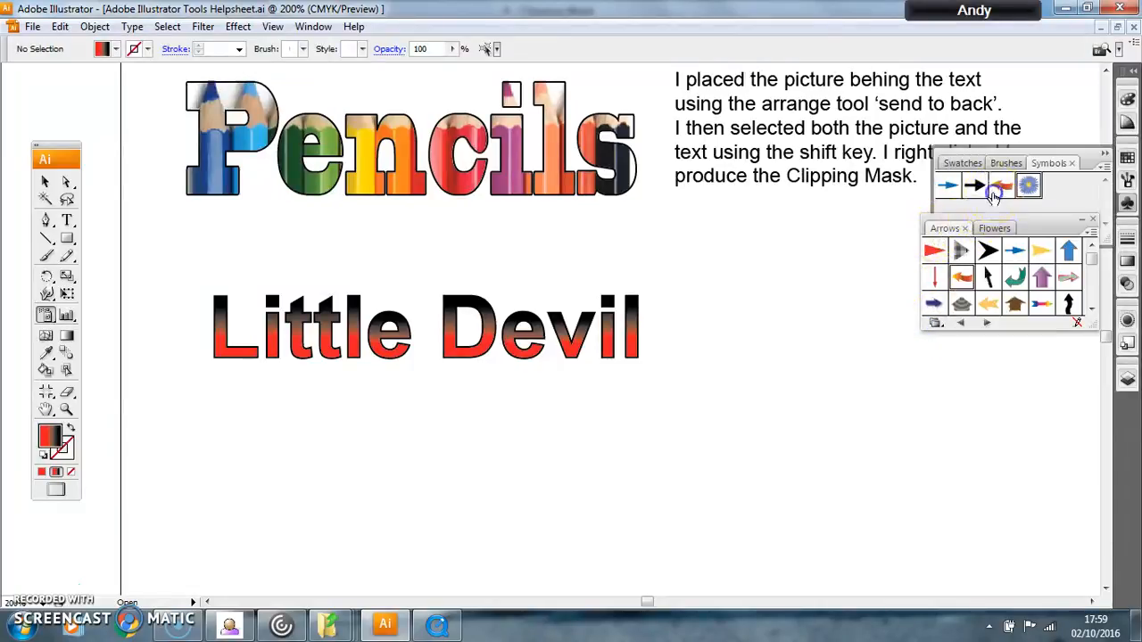
{"action": "left_click", "coordinate": [997, 188]}
{"action": "left_click", "coordinate": [671, 375]}
{"action": "left_click", "coordinate": [46, 181]}
{"action": "left_click", "coordinate": [780, 321]}
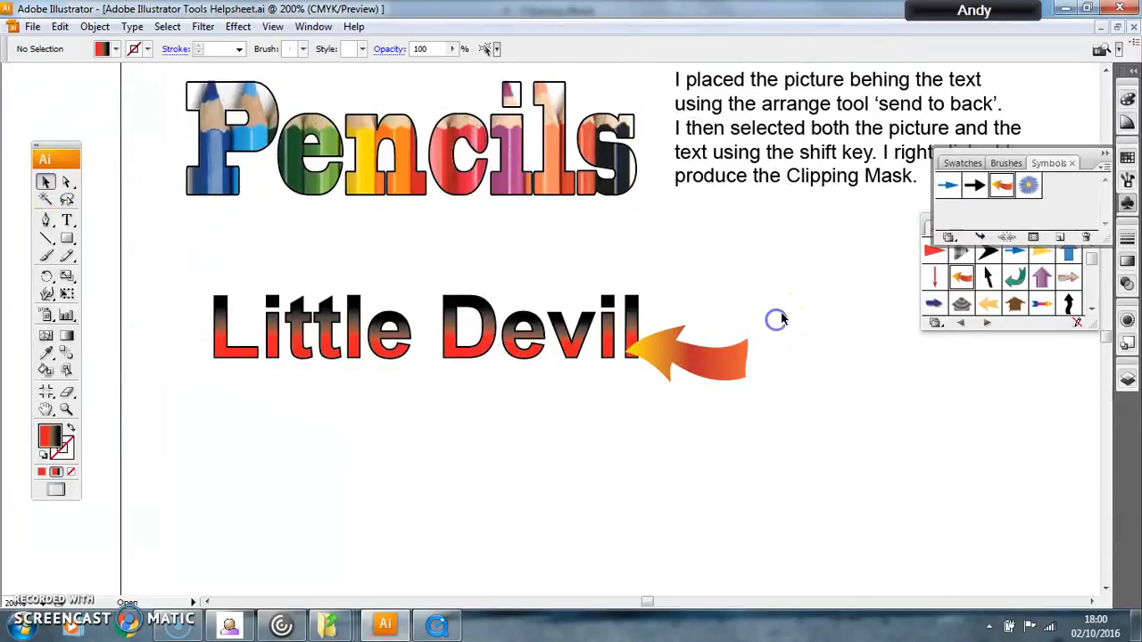
{"action": "left_click", "coordinate": [1103, 150]}
{"action": "left_click", "coordinate": [1086, 221]}
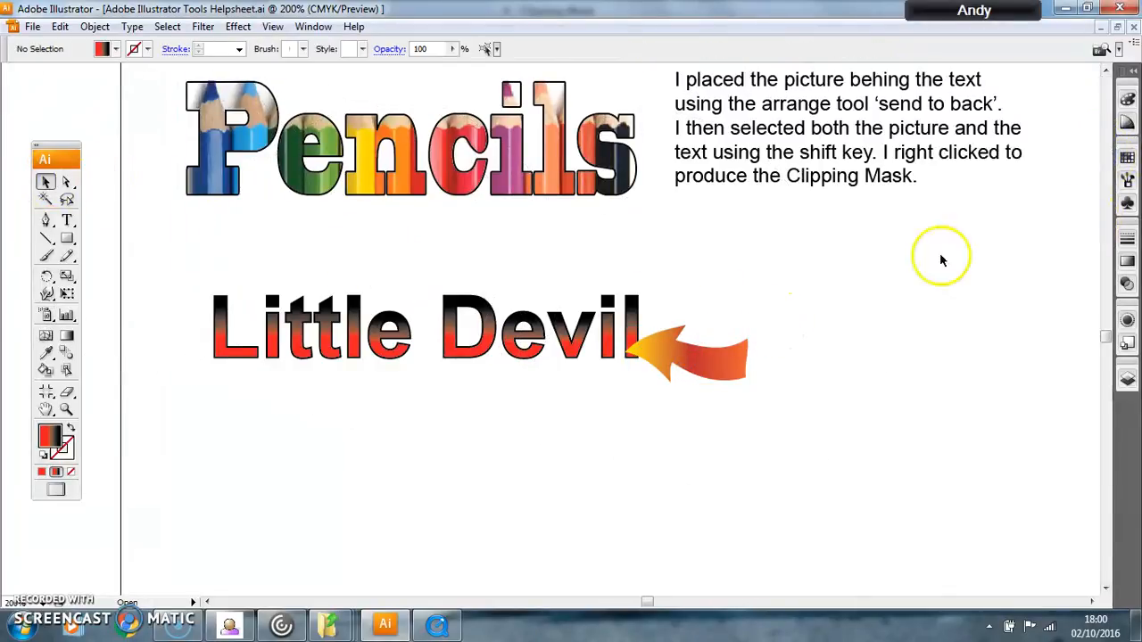
Step: Reverse, narrow and rotate the arrow so it points away from the lettering, with its tail touching the final "l"
{"action": "left_click", "coordinate": [624, 323]}
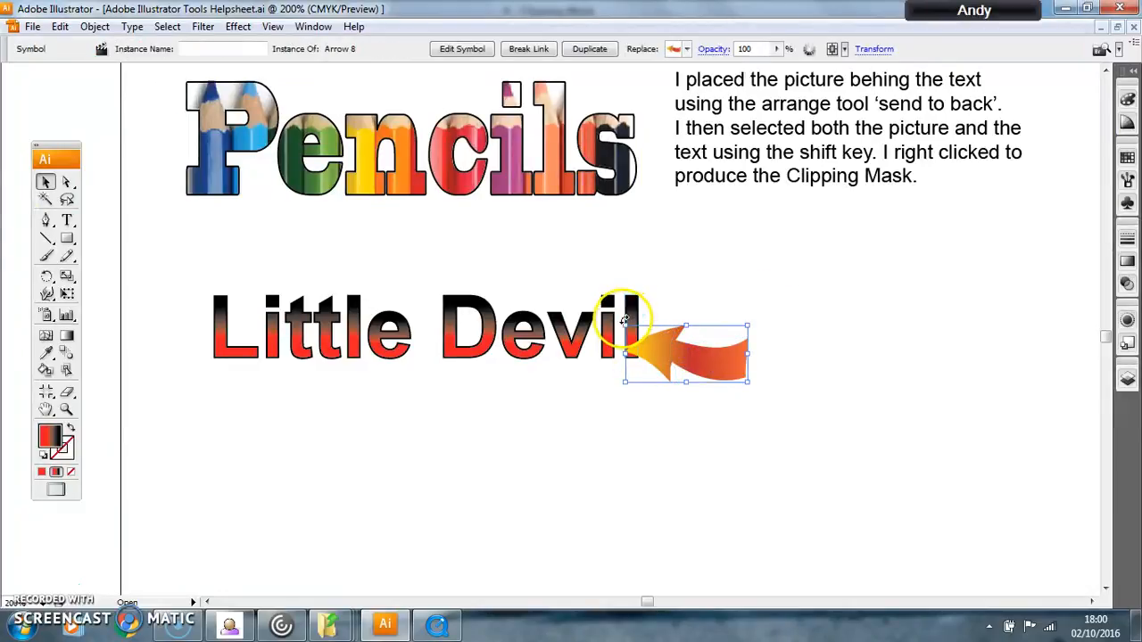
{"action": "left_click_drag", "start_coordinate": [621, 319], "coordinate": [699, 330]}
{"action": "left_click_drag", "start_coordinate": [699, 352], "coordinate": [715, 373]}
{"action": "left_click", "coordinate": [766, 426]}
{"action": "left_click", "coordinate": [776, 389]}
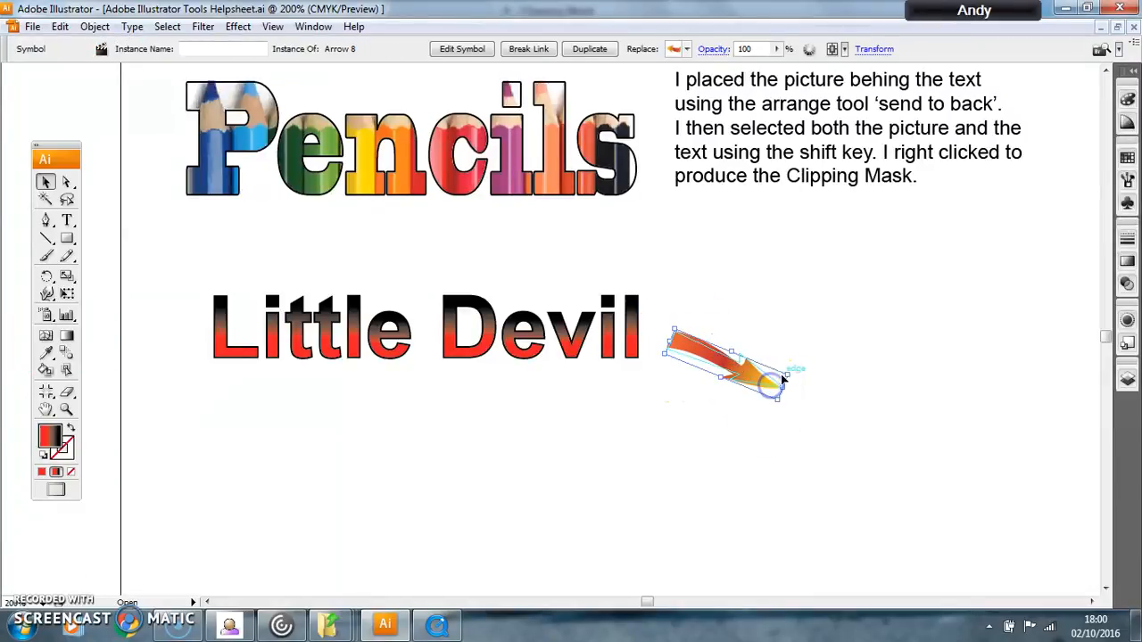
{"action": "left_click_drag", "start_coordinate": [793, 374], "coordinate": [685, 358]}
{"action": "left_click", "coordinate": [711, 441]}
{"action": "left_click", "coordinate": [661, 354]}
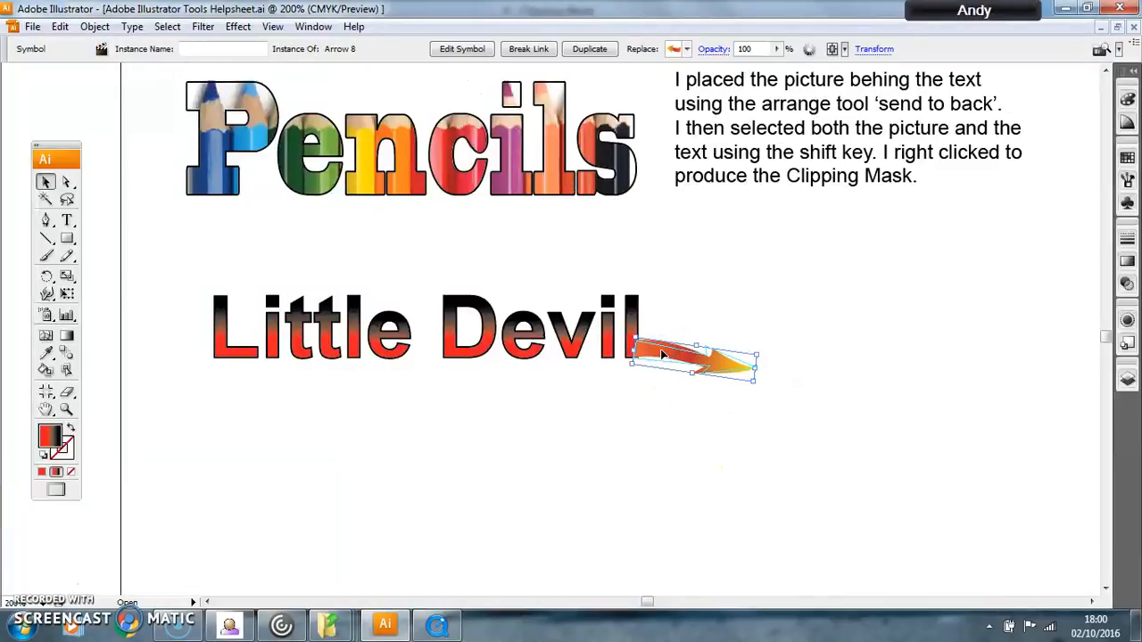
Step: Flatten the arrow symbol's transparency with the Medium Resolution preset
{"action": "left_click", "coordinate": [94, 27]}
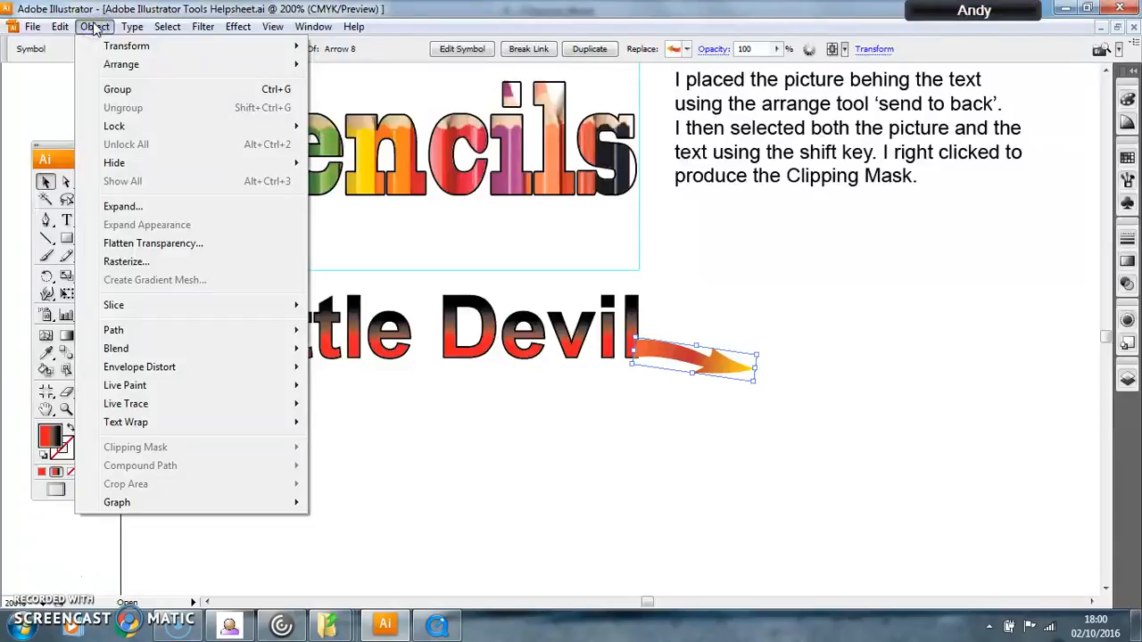
{"action": "left_click", "coordinate": [141, 246]}
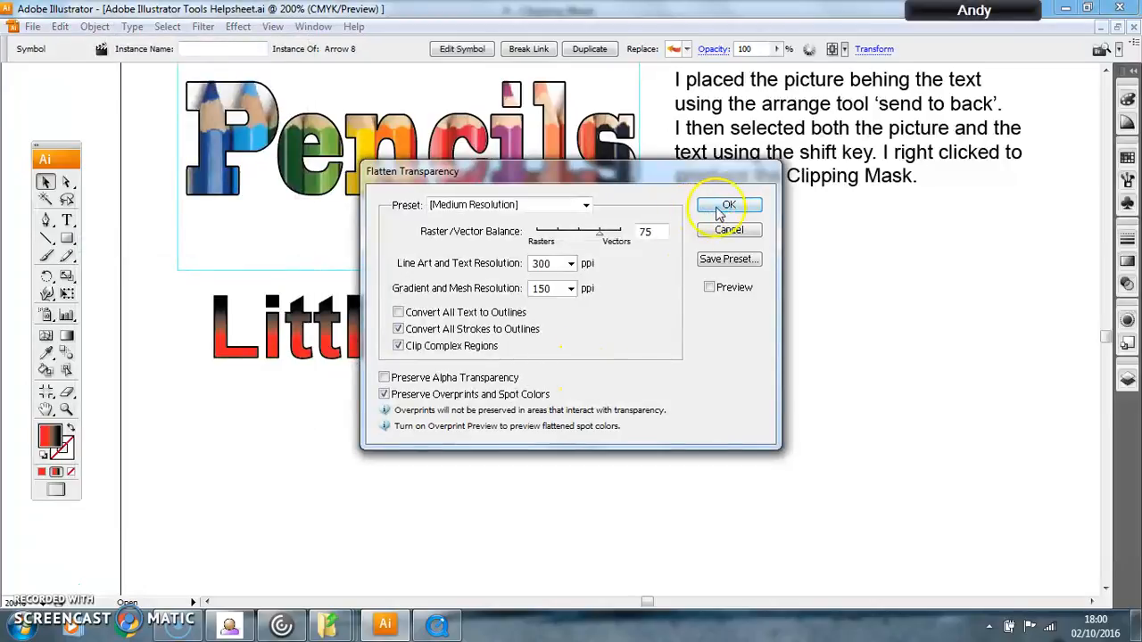
{"action": "left_click", "coordinate": [719, 209]}
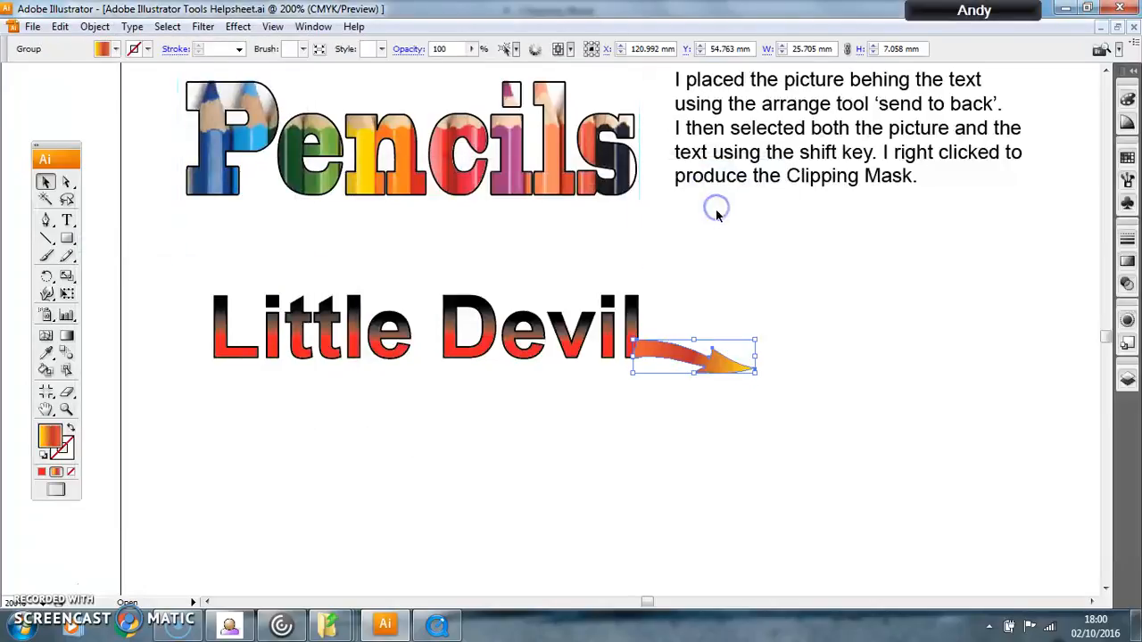
{"action": "left_click", "coordinate": [730, 385]}
{"action": "left_click", "coordinate": [705, 368]}
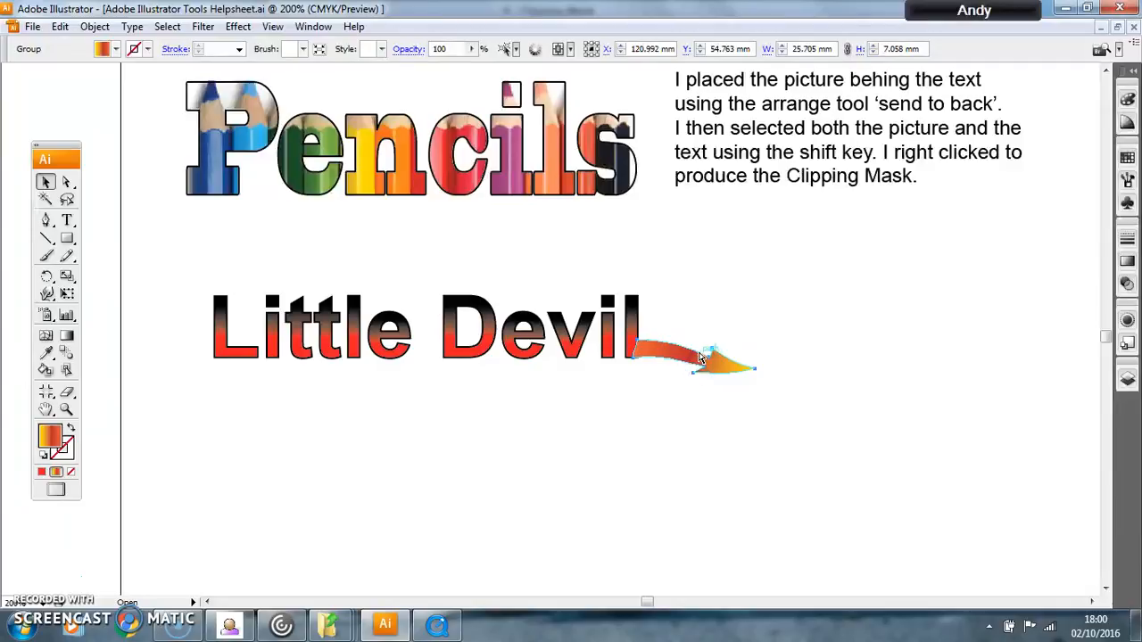
Step: Adjust the anchor points at the arrow's tail so it meets the outer edge of the final "l" squarely
{"action": "key", "text": "ctrl+="}
{"action": "key", "text": "ctrl+="}
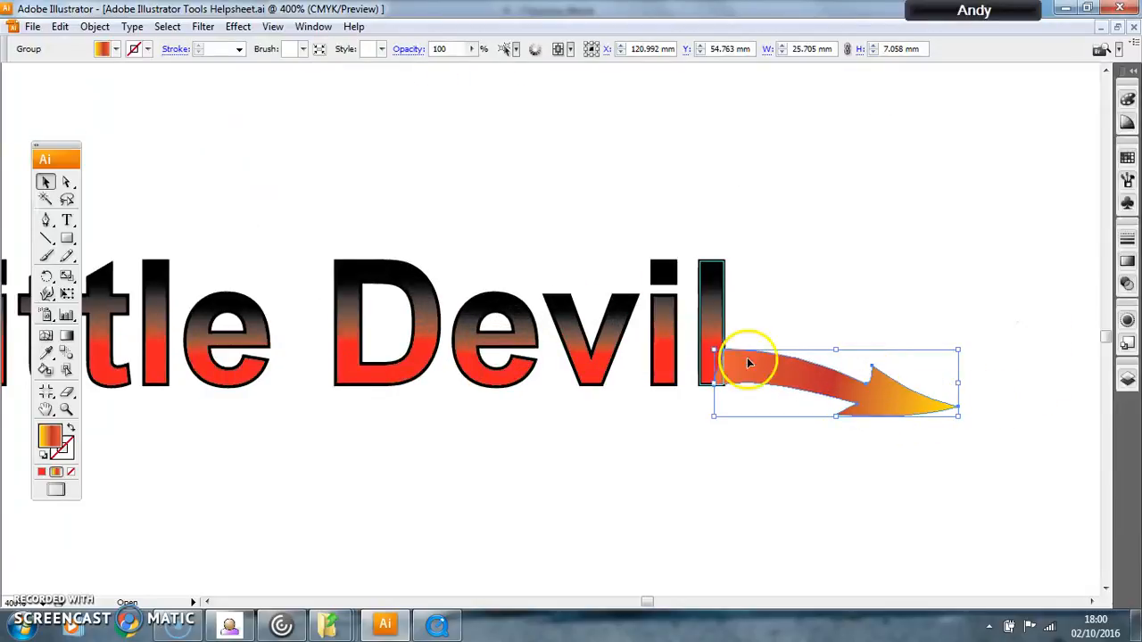
{"action": "left_click", "coordinate": [66, 182]}
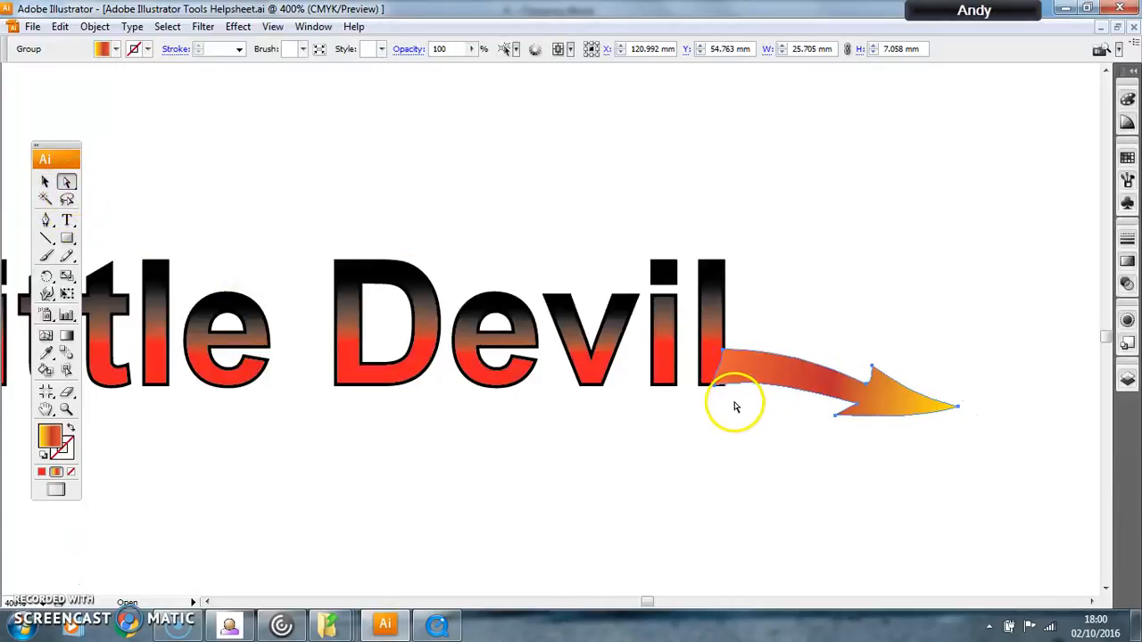
{"action": "left_click_drag", "start_coordinate": [715, 385], "coordinate": [726, 348]}
{"action": "left_click", "coordinate": [726, 428]}
{"action": "left_click", "coordinate": [866, 395]}
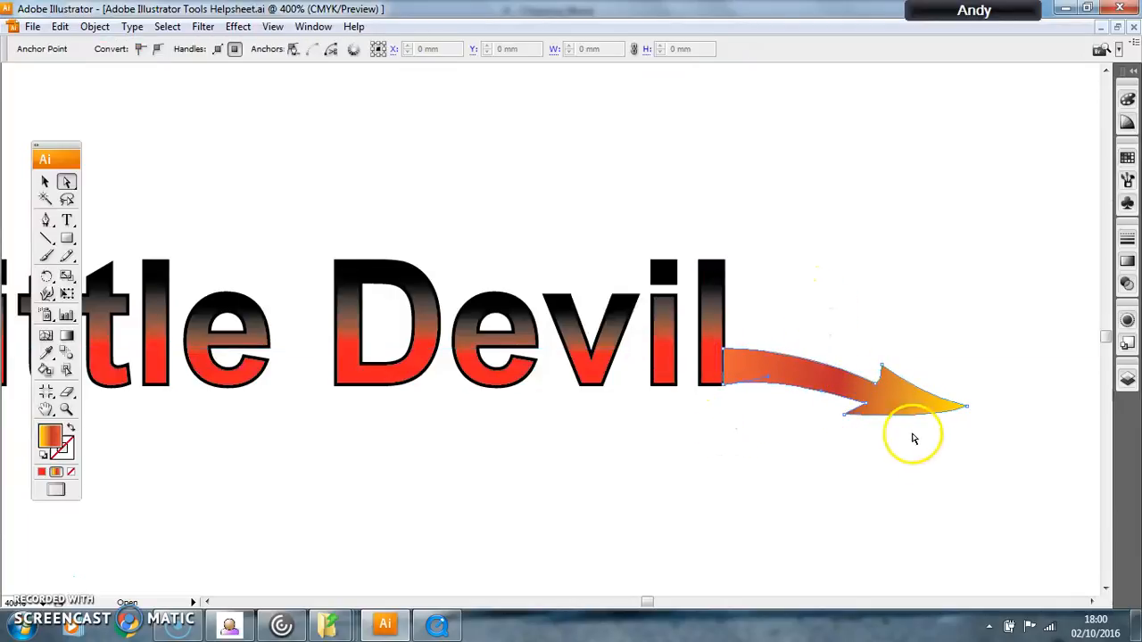
Step: Shift the middle stop of the arrow's gradient to location 41.76%
{"action": "left_click", "coordinate": [46, 183]}
{"action": "left_click", "coordinate": [810, 382]}
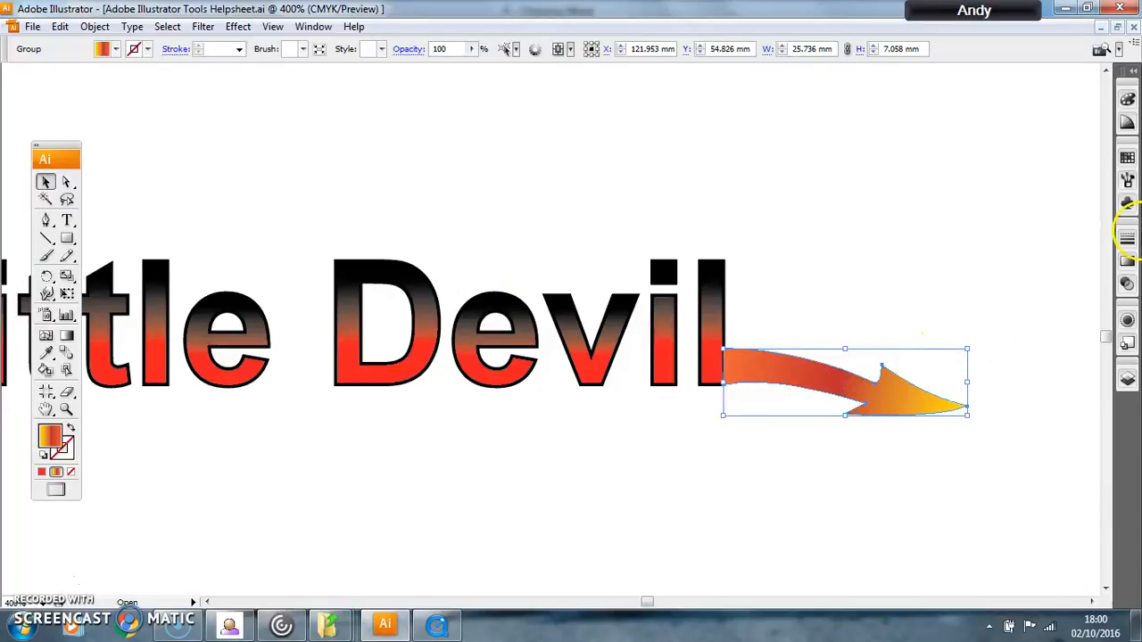
{"action": "left_click", "coordinate": [1127, 260]}
{"action": "left_click_drag", "start_coordinate": [1028, 329], "coordinate": [1003, 325]}
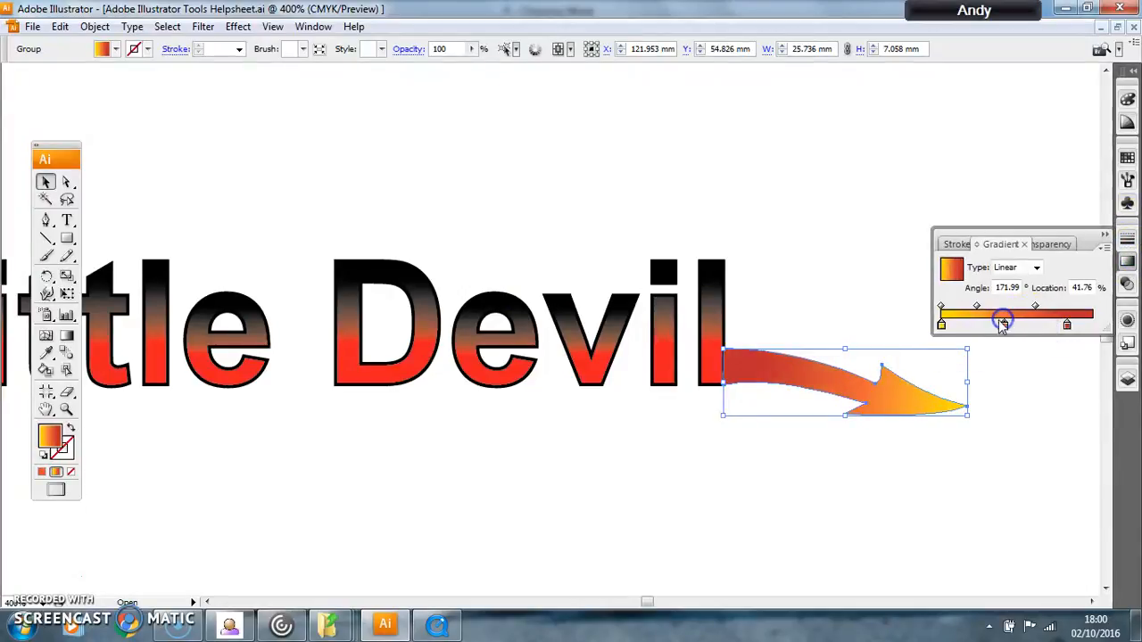
Step: Fill the arrow with solid black and deselect it
{"action": "left_click", "coordinate": [117, 50]}
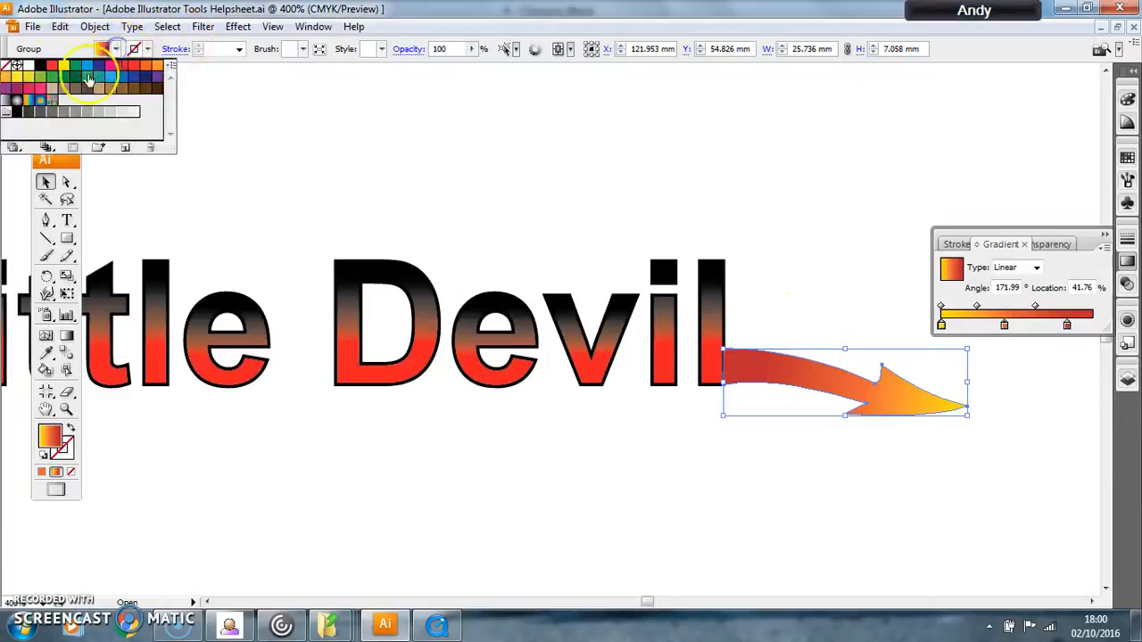
{"action": "left_click", "coordinate": [39, 65]}
{"action": "left_click", "coordinate": [837, 321]}
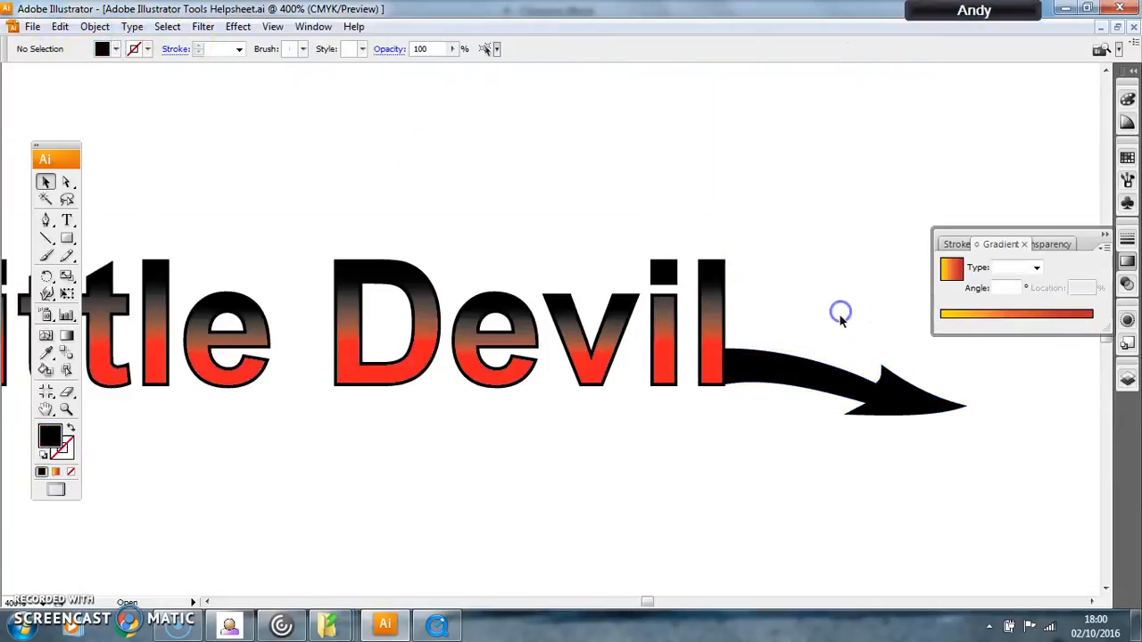
{"action": "key", "text": "ctrl+minus"}
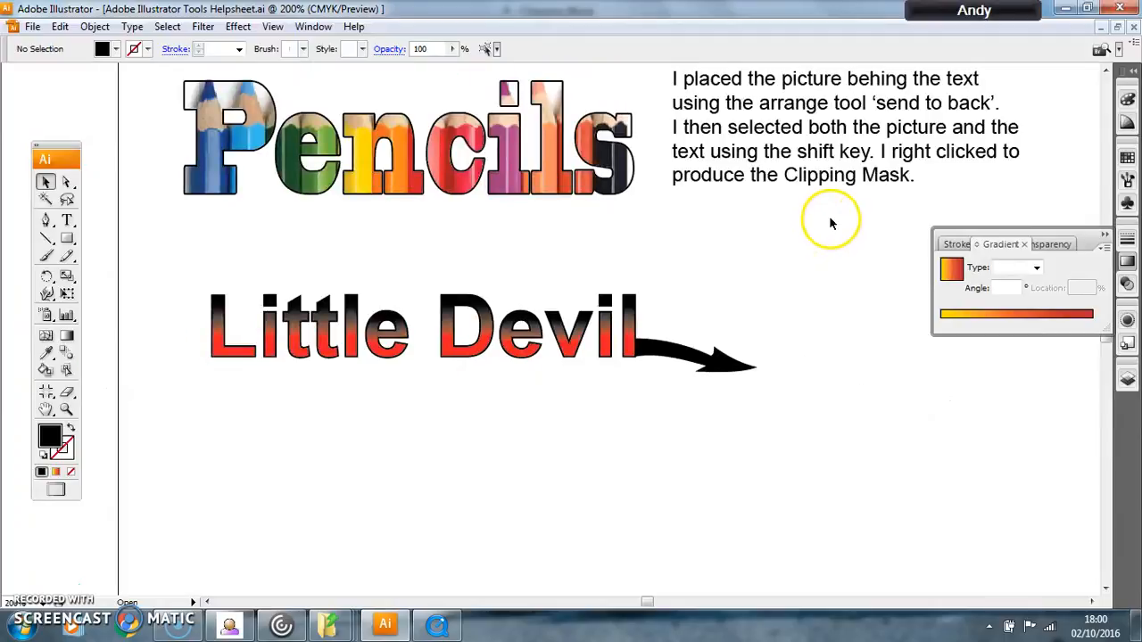
Step: Choose the rainbow linear gradient swatch as the fill for new text
{"action": "left_click", "coordinate": [67, 221]}
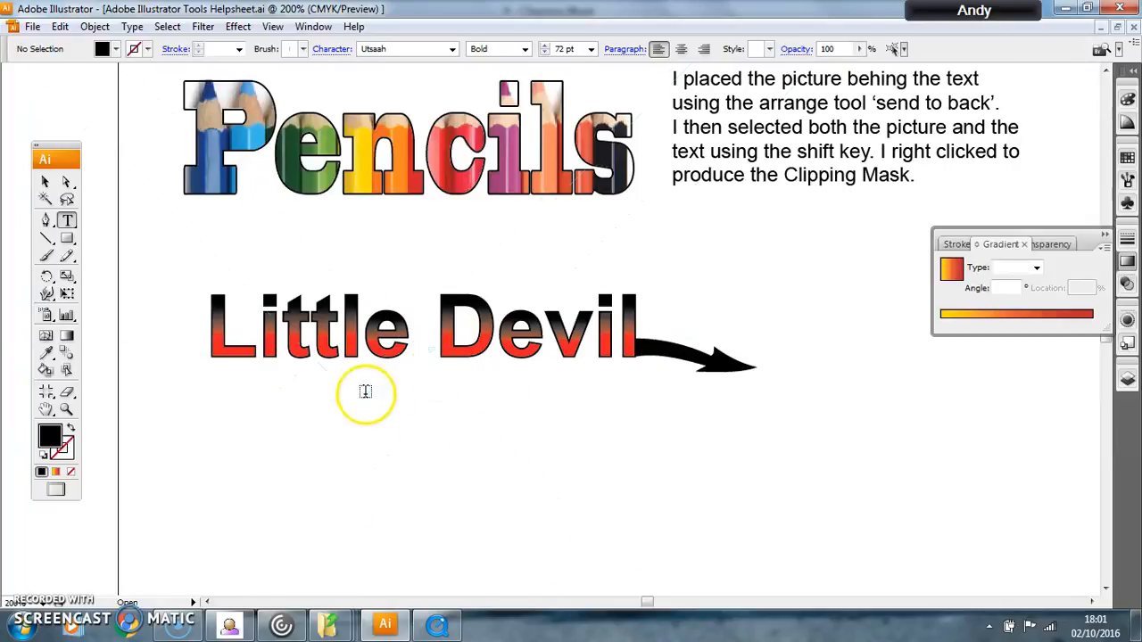
{"action": "left_click", "coordinate": [116, 50]}
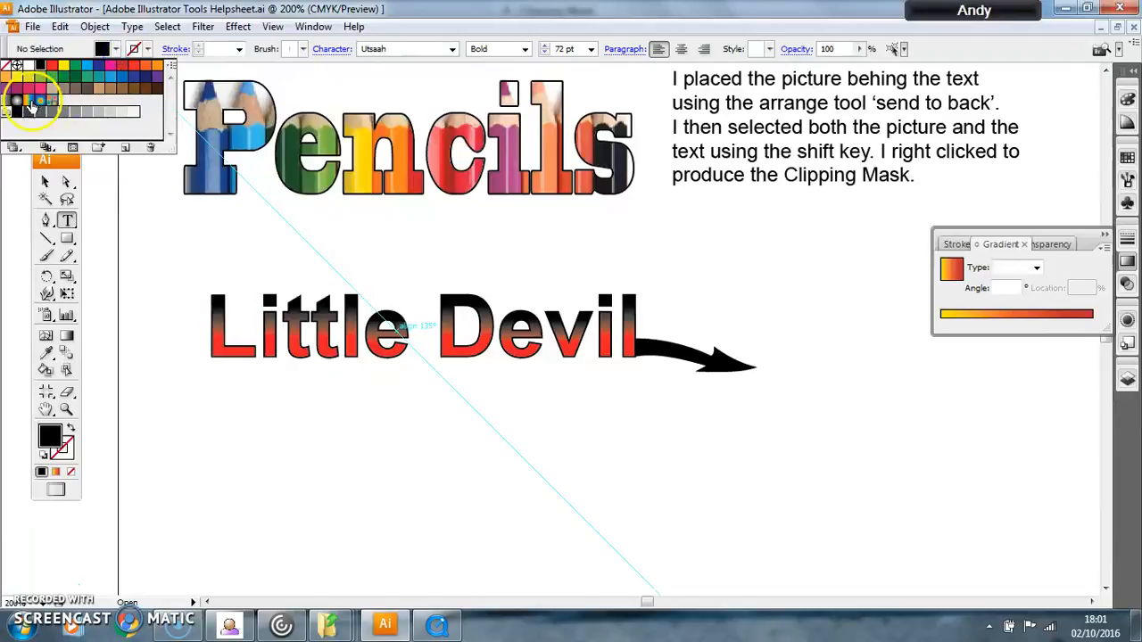
{"action": "left_click", "coordinate": [29, 102]}
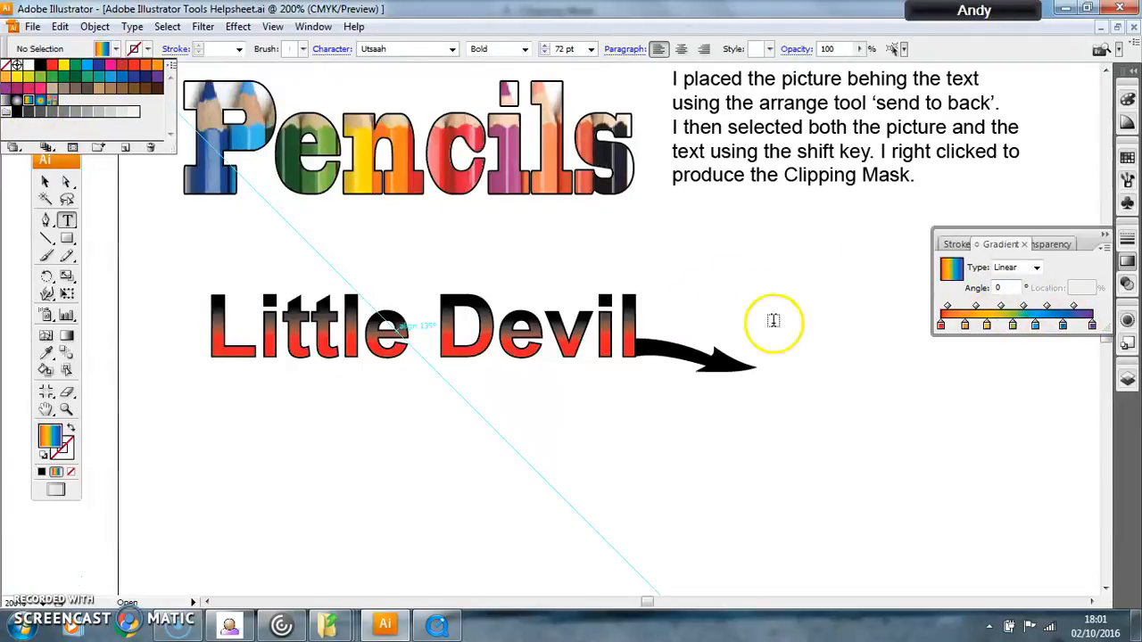
{"action": "left_click", "coordinate": [1103, 234]}
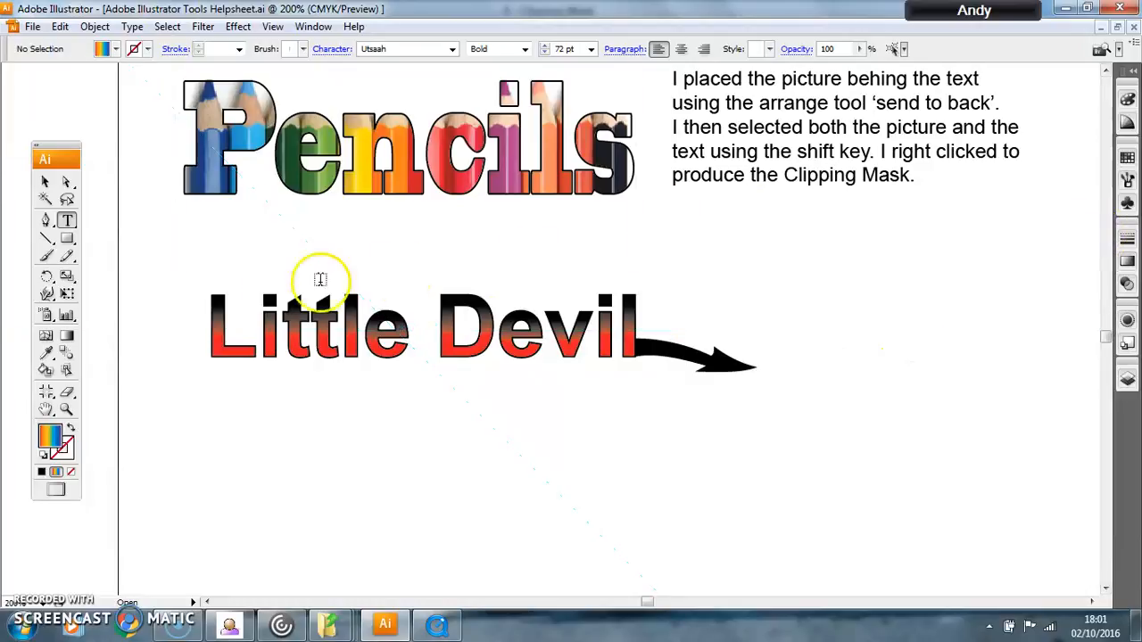
Step: Look through the list of symbol libraries available for the Symbol Sprayer
{"action": "left_click", "coordinate": [45, 316]}
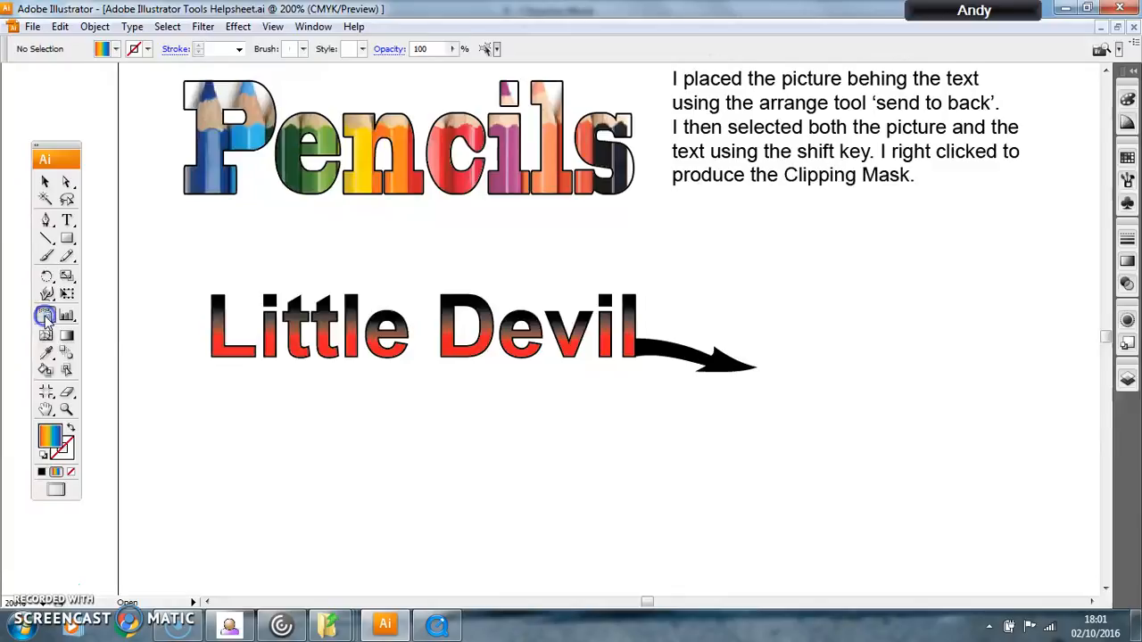
{"action": "left_click", "coordinate": [1126, 205]}
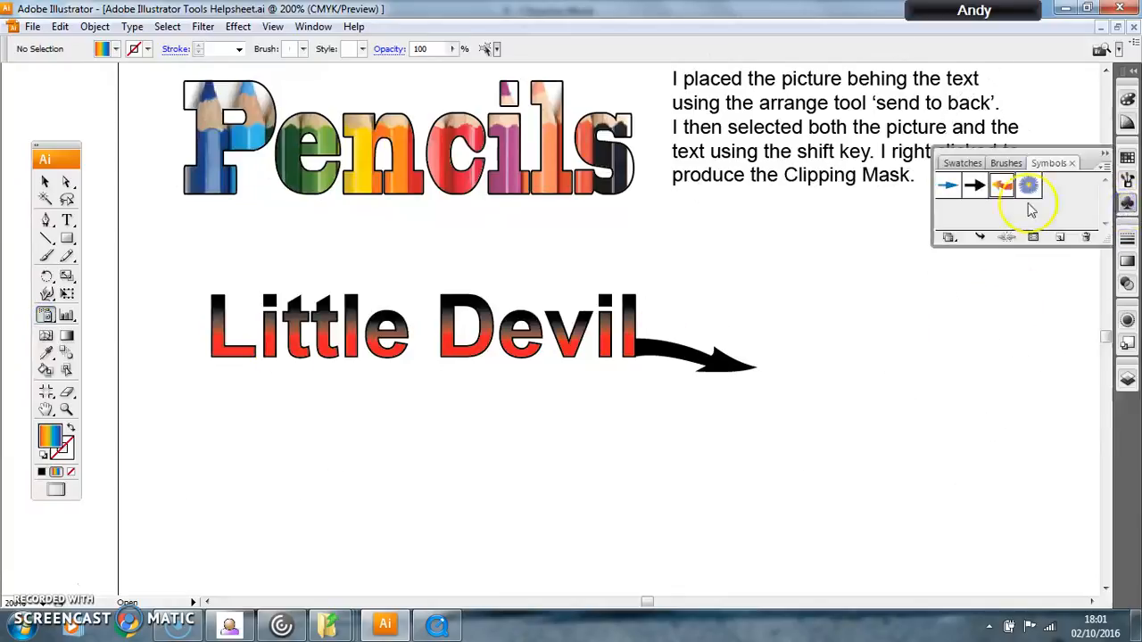
{"action": "left_click", "coordinate": [949, 238]}
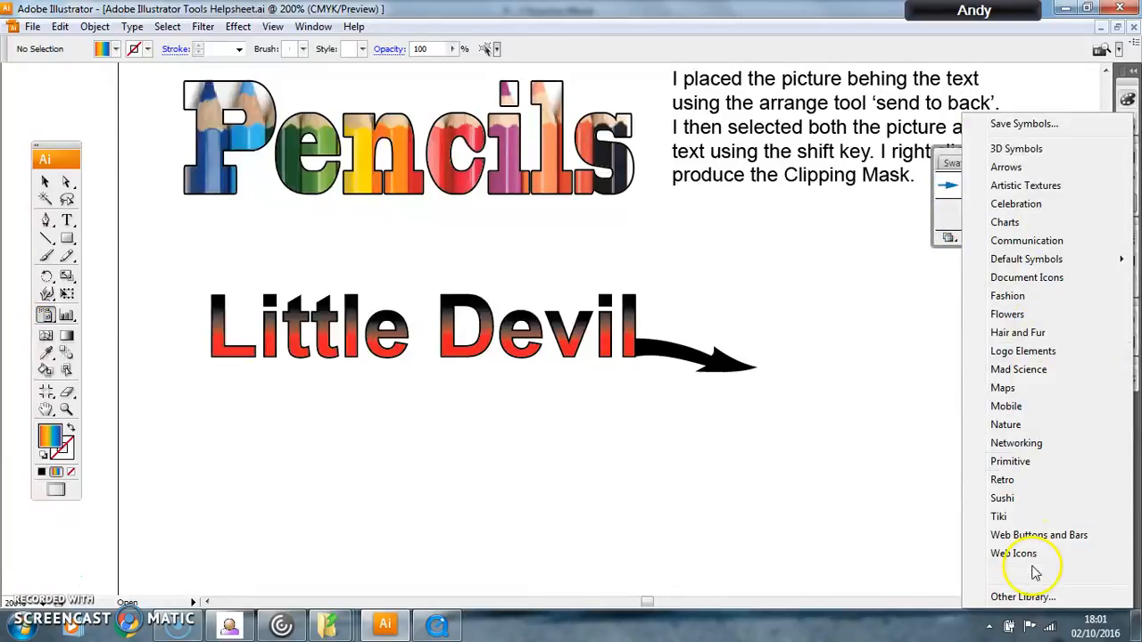
{"action": "left_click", "coordinate": [821, 332]}
Step: Draw a text area beside the arrowhead of the "Little Devil" tail and give its text a 1 pt stroke
{"action": "left_click", "coordinate": [67, 221]}
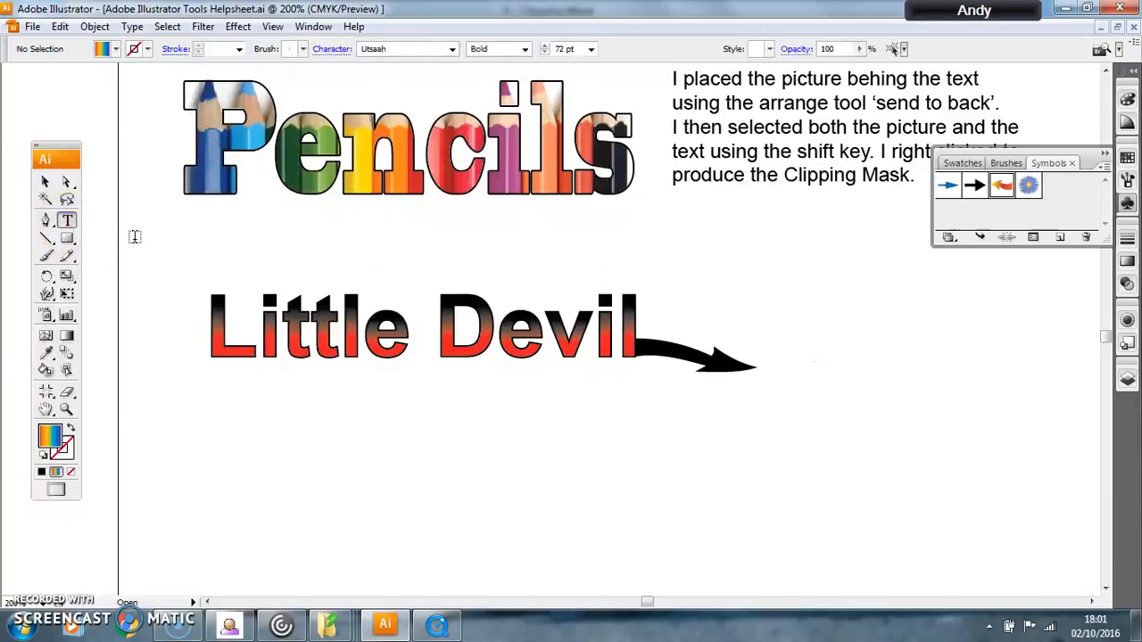
{"action": "left_click_drag", "start_coordinate": [761, 277], "coordinate": [1081, 403]}
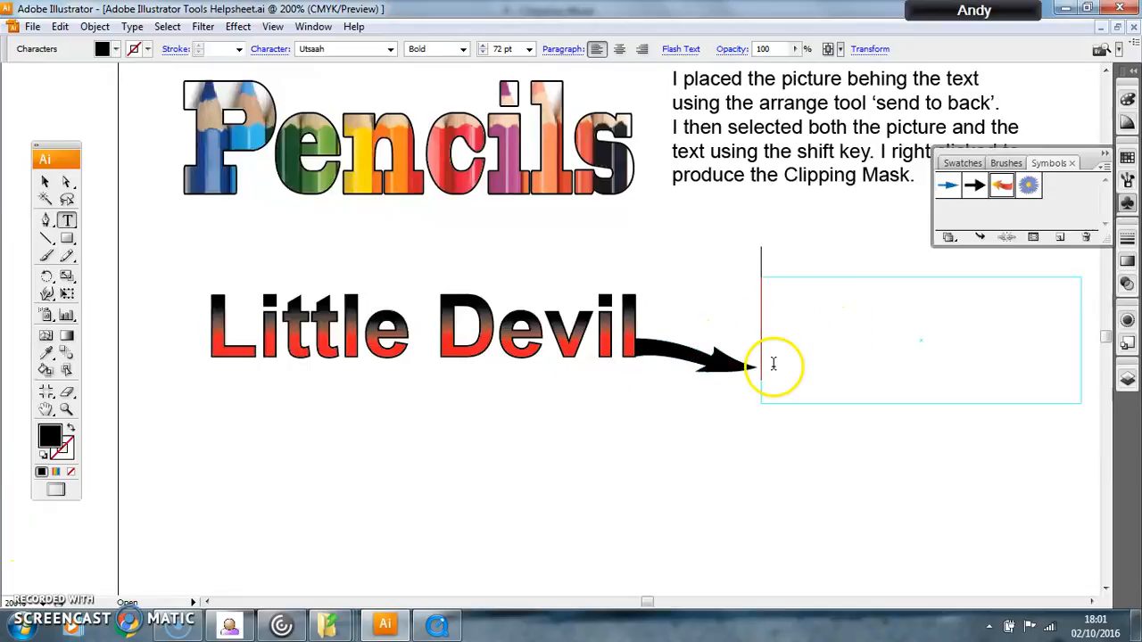
{"action": "left_click", "coordinate": [45, 182]}
{"action": "left_click", "coordinate": [210, 98]}
{"action": "left_click", "coordinate": [239, 49]}
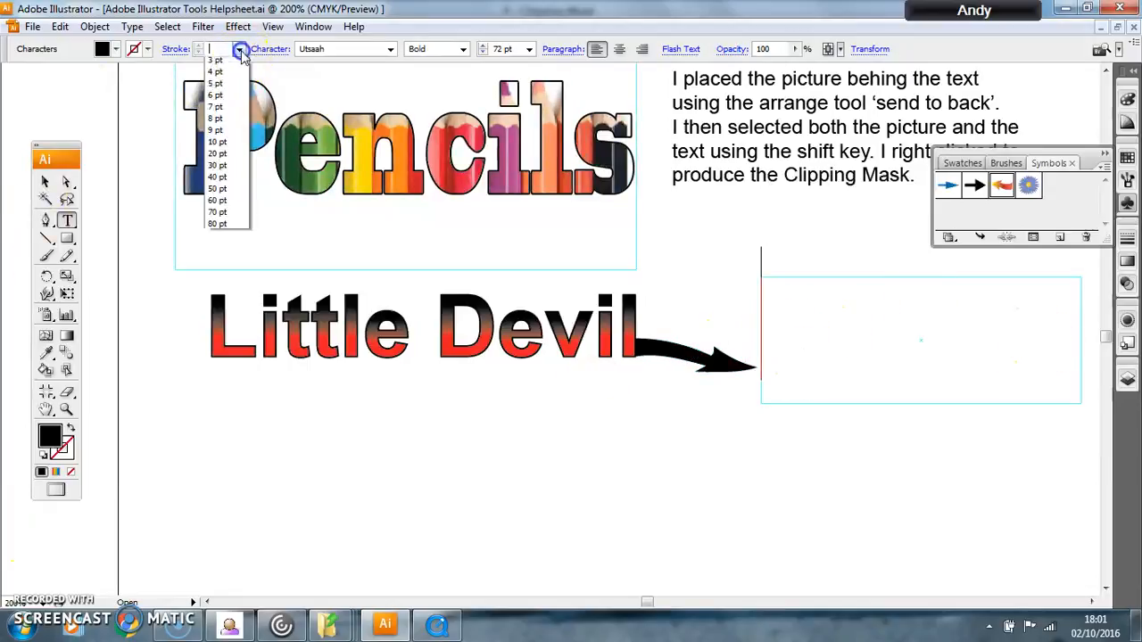
{"action": "left_click", "coordinate": [218, 98]}
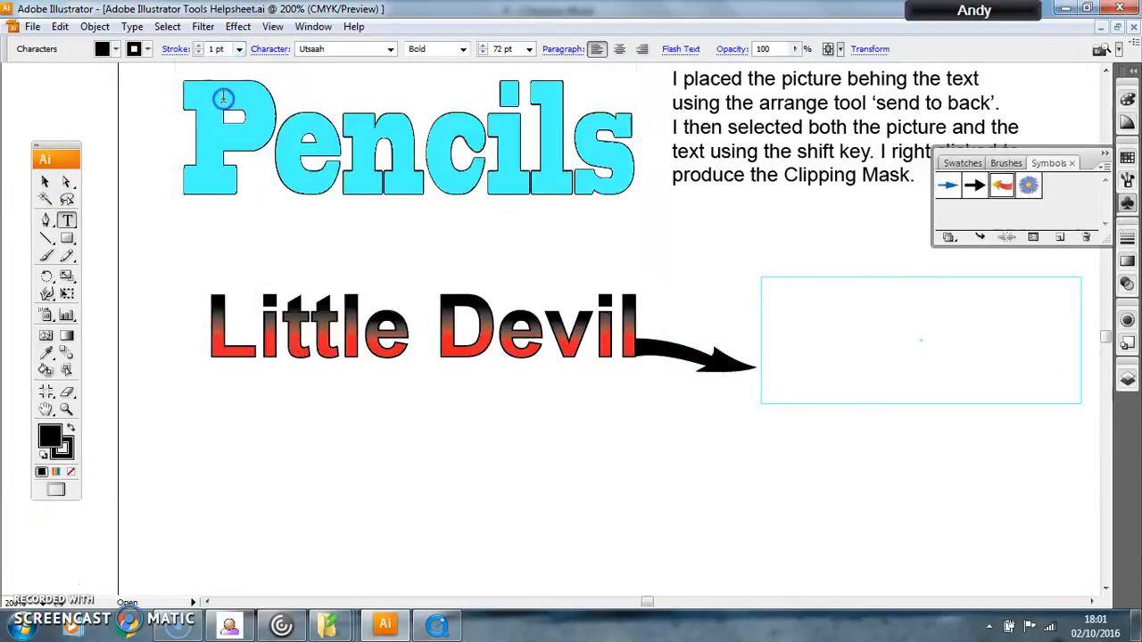
Step: Set 11 pt Arial and write "I converted the text to outline and experimented with the gradient fills. I added shapes using the symbol spray tool."
{"action": "left_click", "coordinate": [529, 49]}
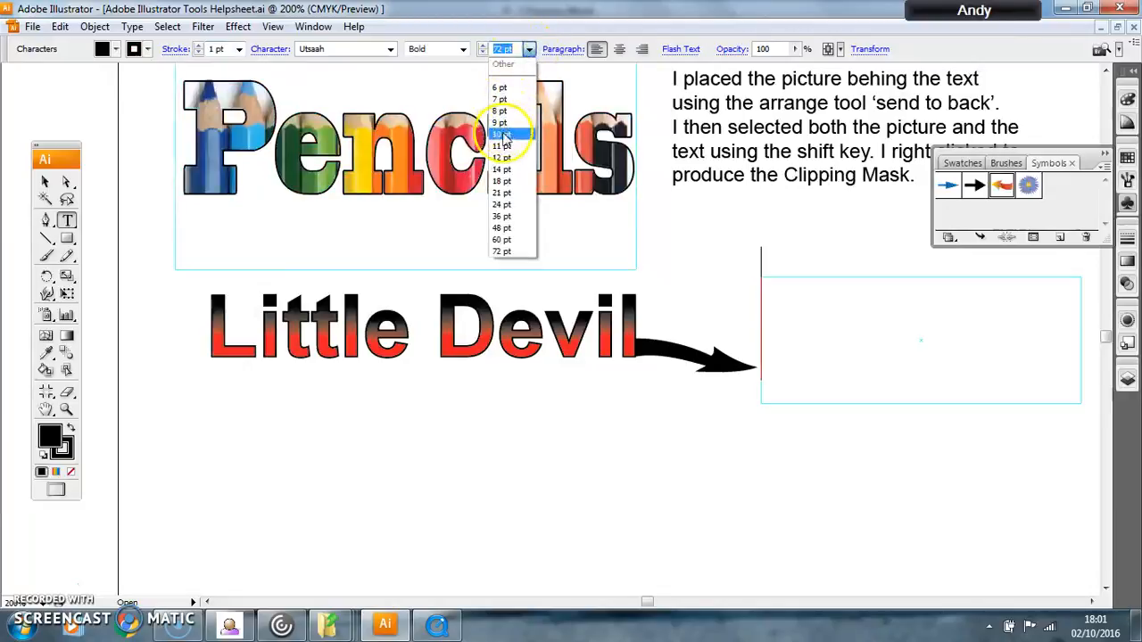
{"action": "left_click", "coordinate": [502, 146]}
{"action": "left_click", "coordinate": [390, 49]}
{"action": "left_click_drag", "start_coordinate": [437, 160], "coordinate": [440, 77]}
{"action": "left_click", "coordinate": [336, 134]}
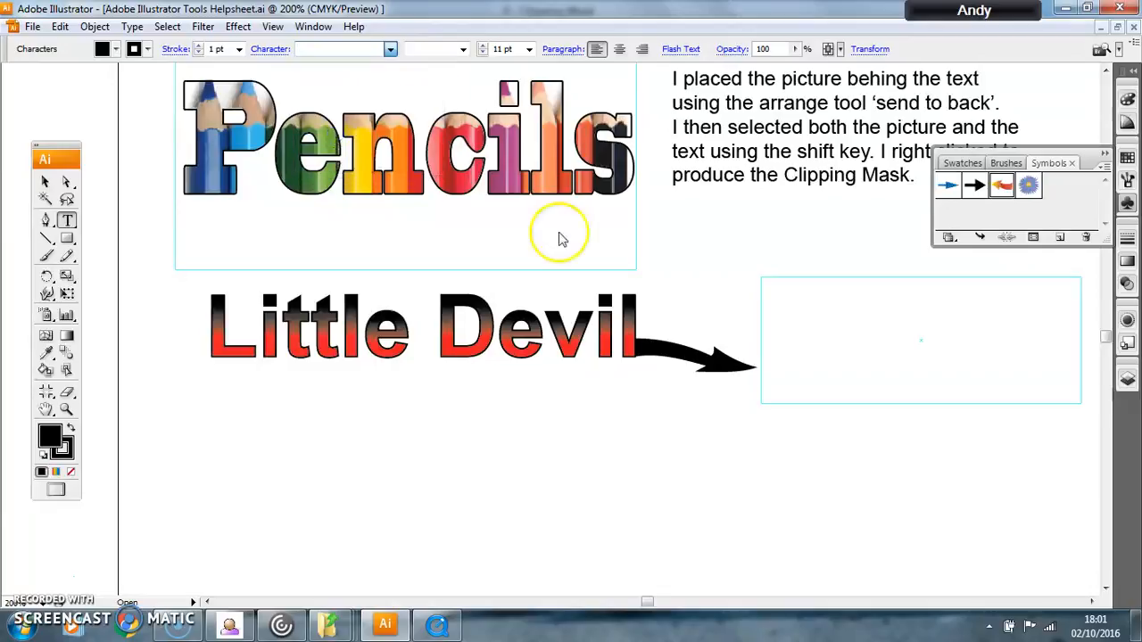
{"action": "left_click", "coordinate": [820, 309]}
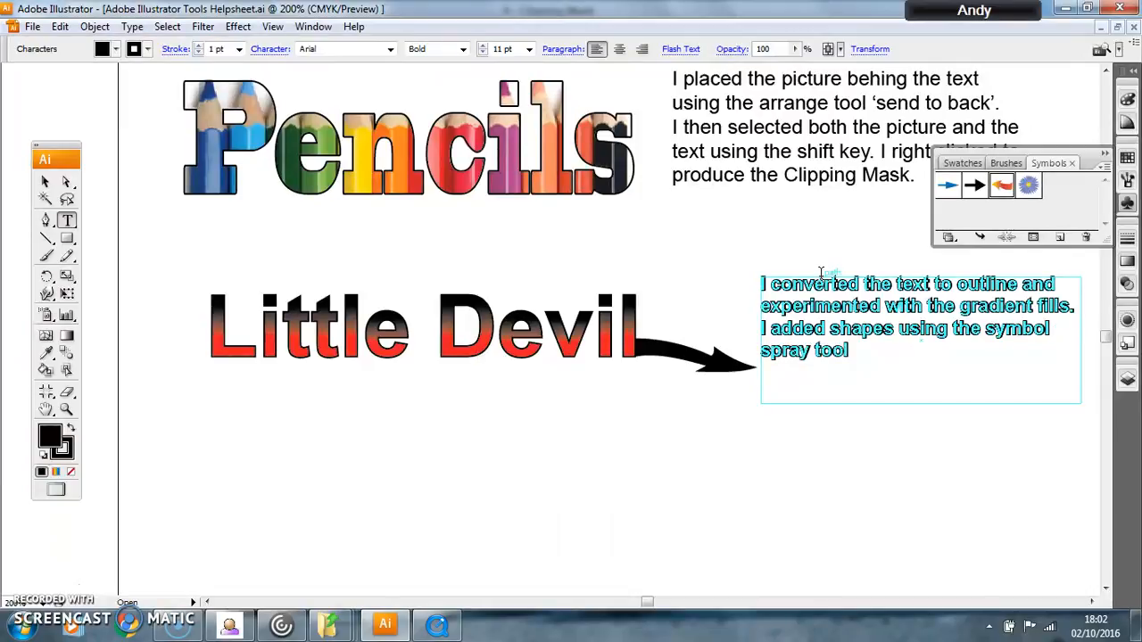
Step: Select the whole paragraph beside the arrow, set its stroke to 0.5 pt and change its font style to Regular
{"action": "left_click_drag", "start_coordinate": [897, 367], "coordinate": [739, 257]}
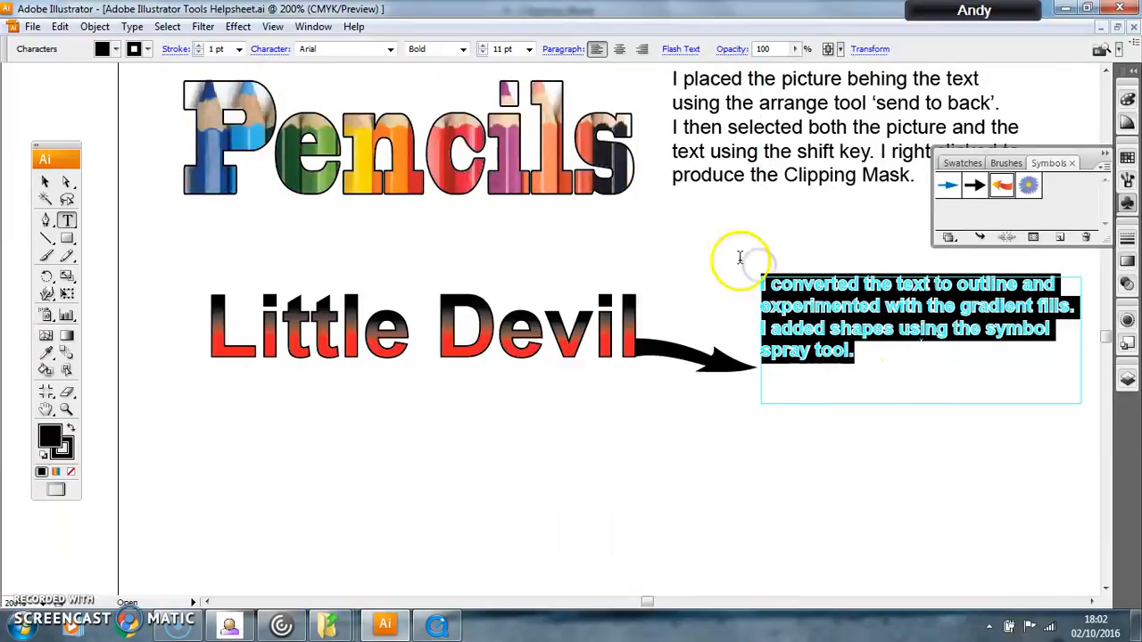
{"action": "left_click", "coordinate": [239, 49]}
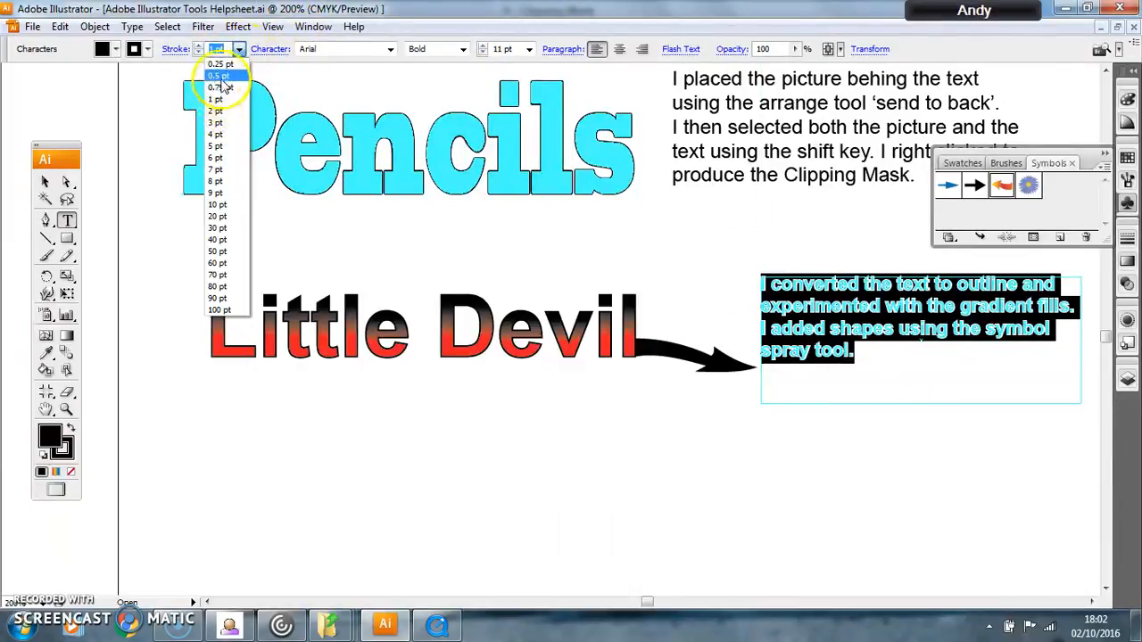
{"action": "left_click", "coordinate": [219, 75]}
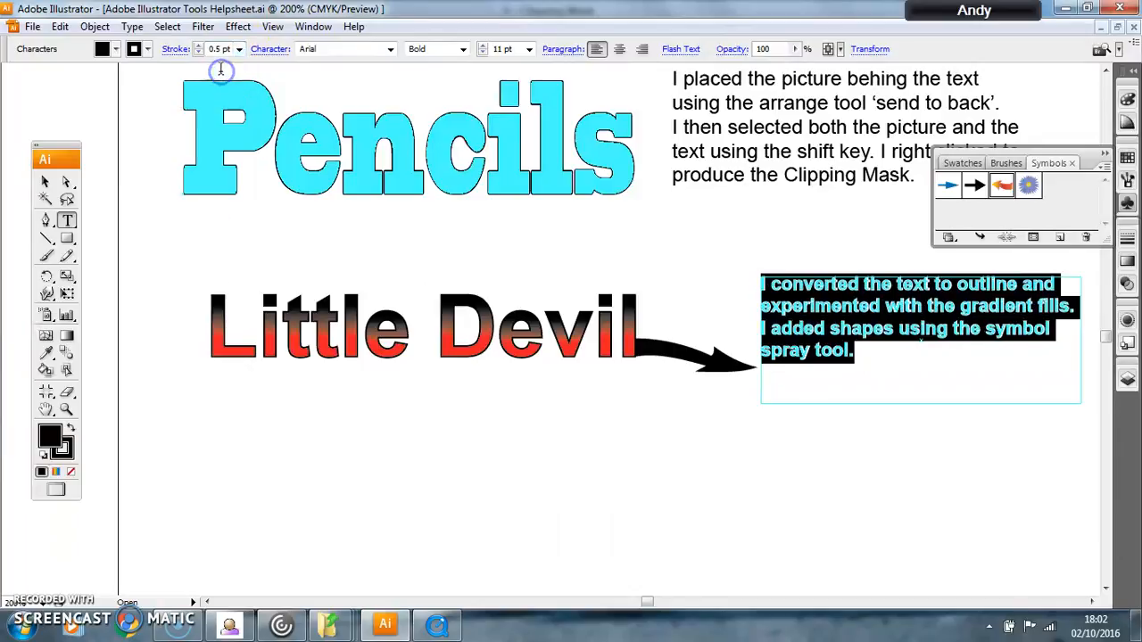
{"action": "left_click", "coordinate": [461, 49]}
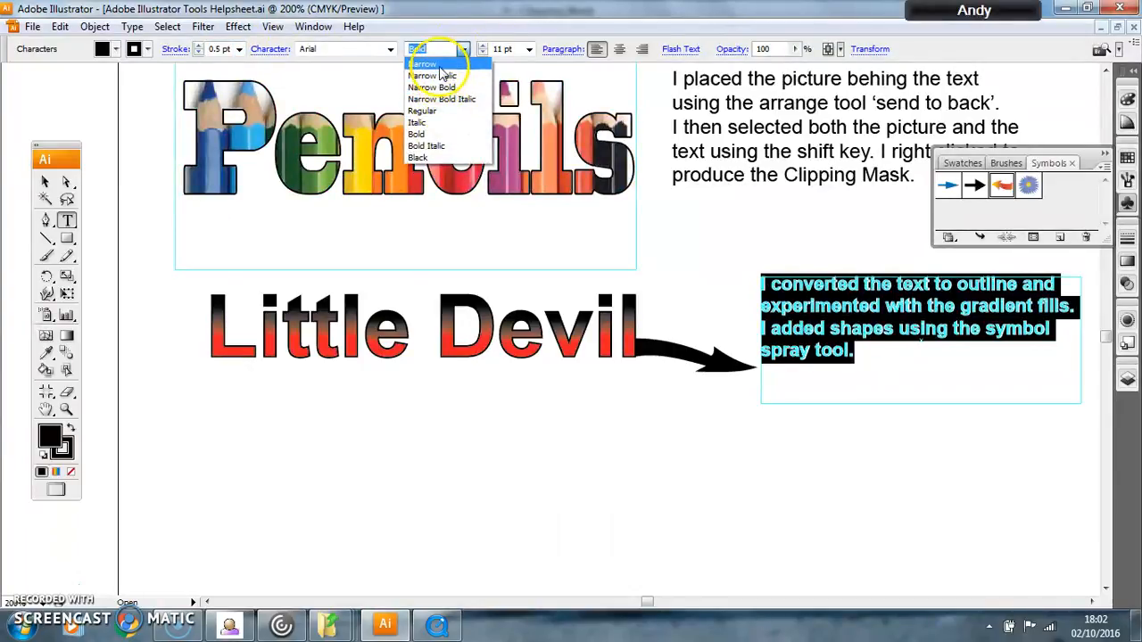
{"action": "left_click", "coordinate": [422, 63]}
{"action": "left_click", "coordinate": [390, 49]}
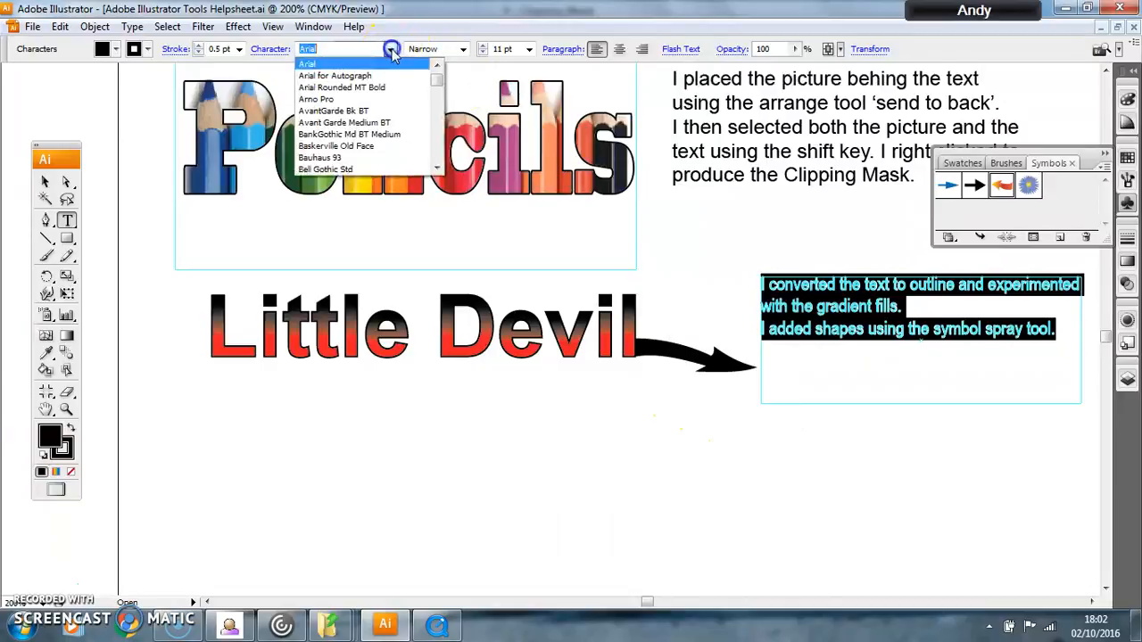
{"action": "left_click", "coordinate": [451, 61]}
{"action": "left_click", "coordinate": [462, 49]}
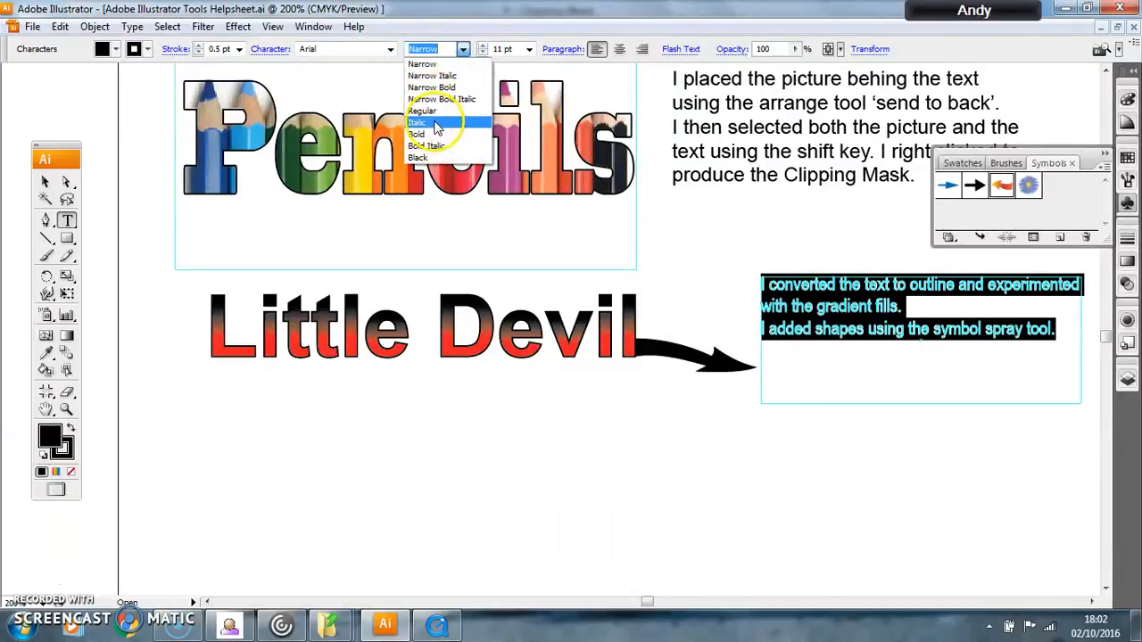
{"action": "left_click", "coordinate": [423, 111]}
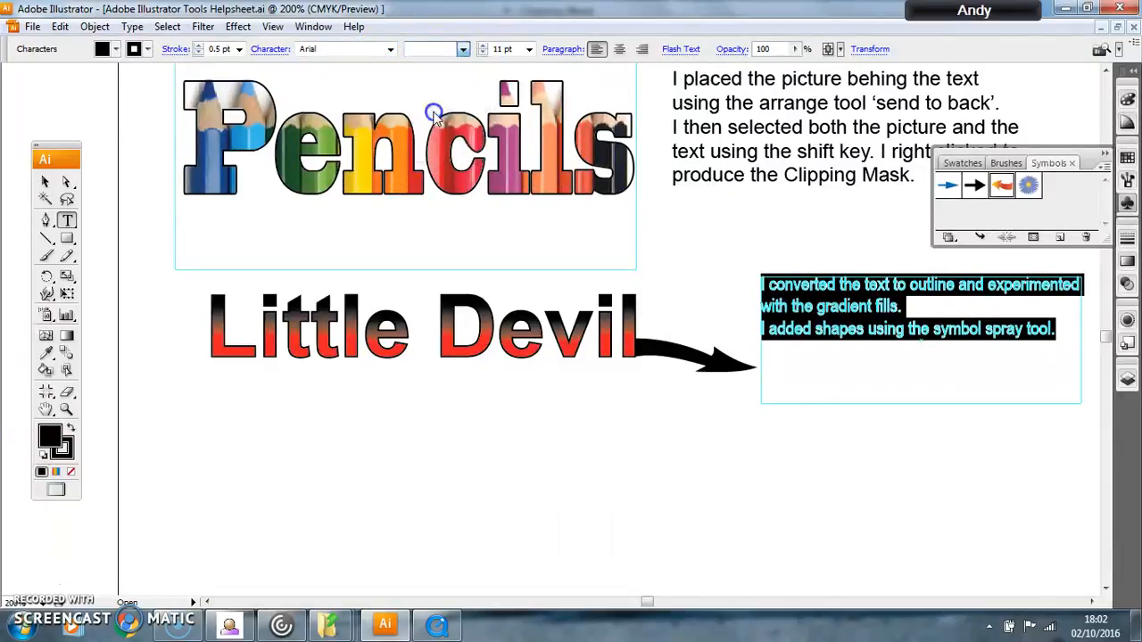
Step: Select the paragraph as an object, thin its stroke to 0.25 pt and deselect it
{"action": "left_click", "coordinate": [48, 183]}
{"action": "left_click", "coordinate": [861, 343]}
{"action": "left_click", "coordinate": [839, 319]}
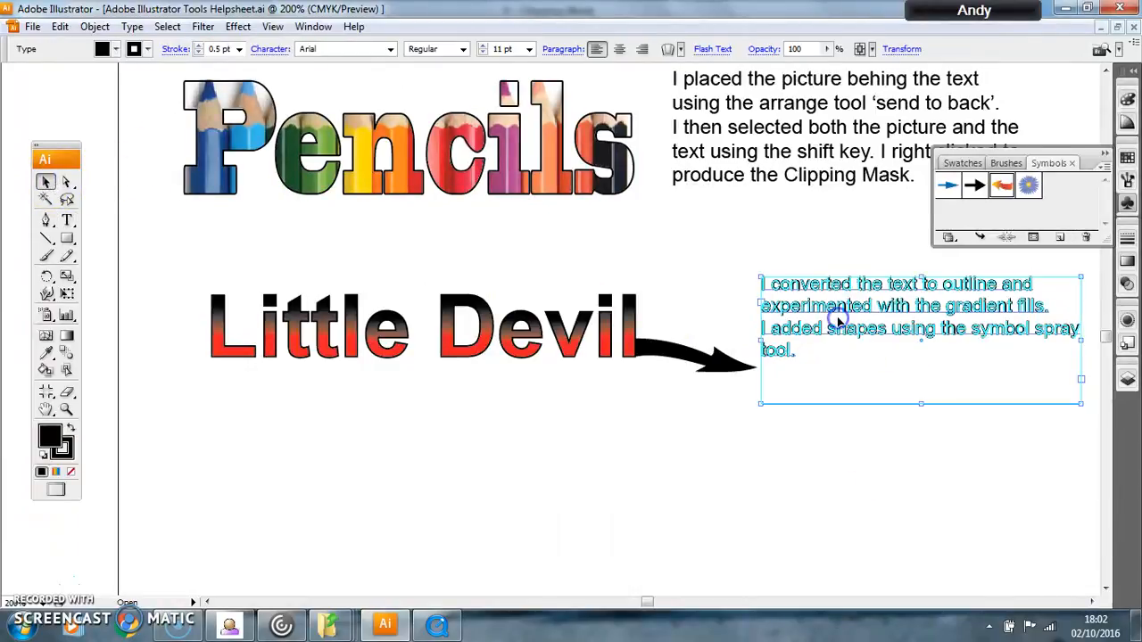
{"action": "left_click", "coordinate": [239, 49]}
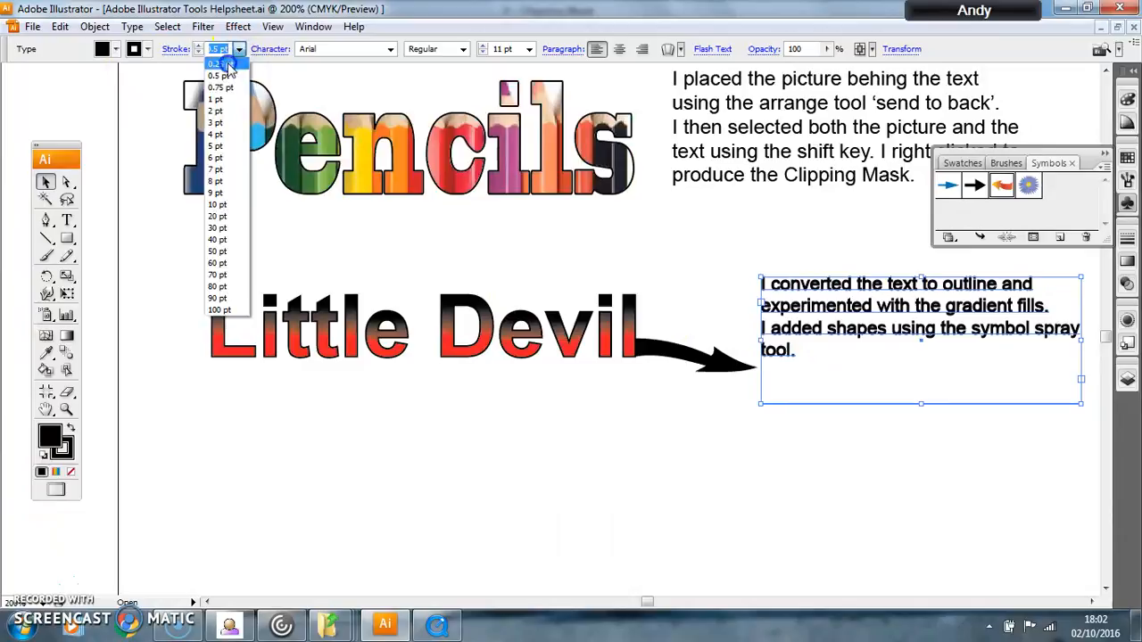
{"action": "left_click", "coordinate": [223, 65]}
{"action": "left_click", "coordinate": [584, 497]}
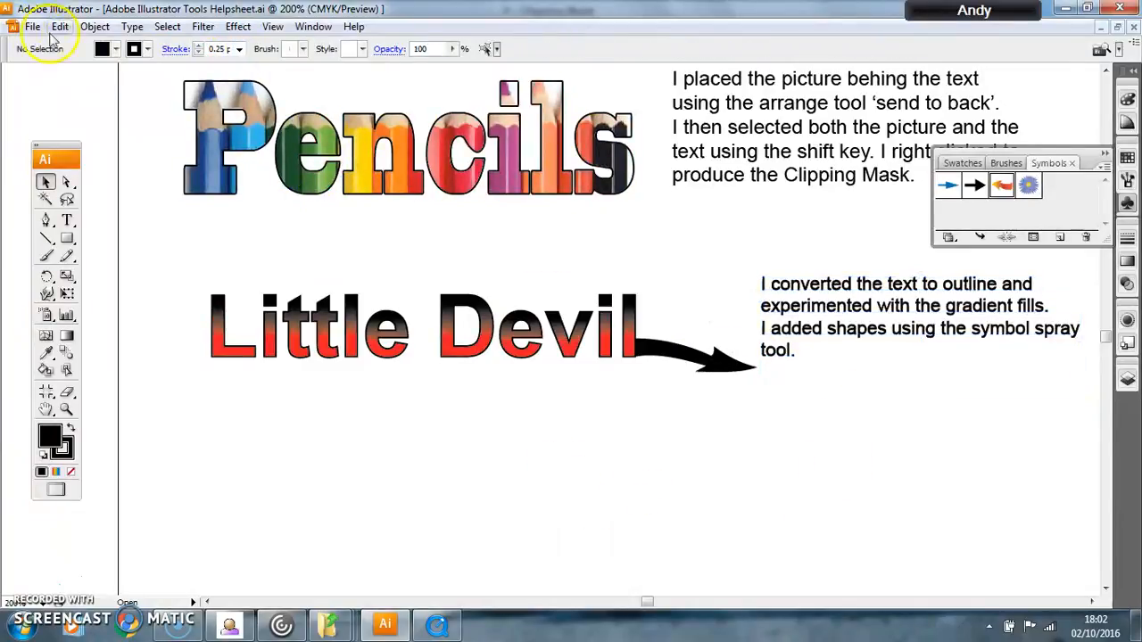
Step: Set the stroke of the paragraph beside the arrow to None and deselect it
{"action": "left_click", "coordinate": [147, 50]}
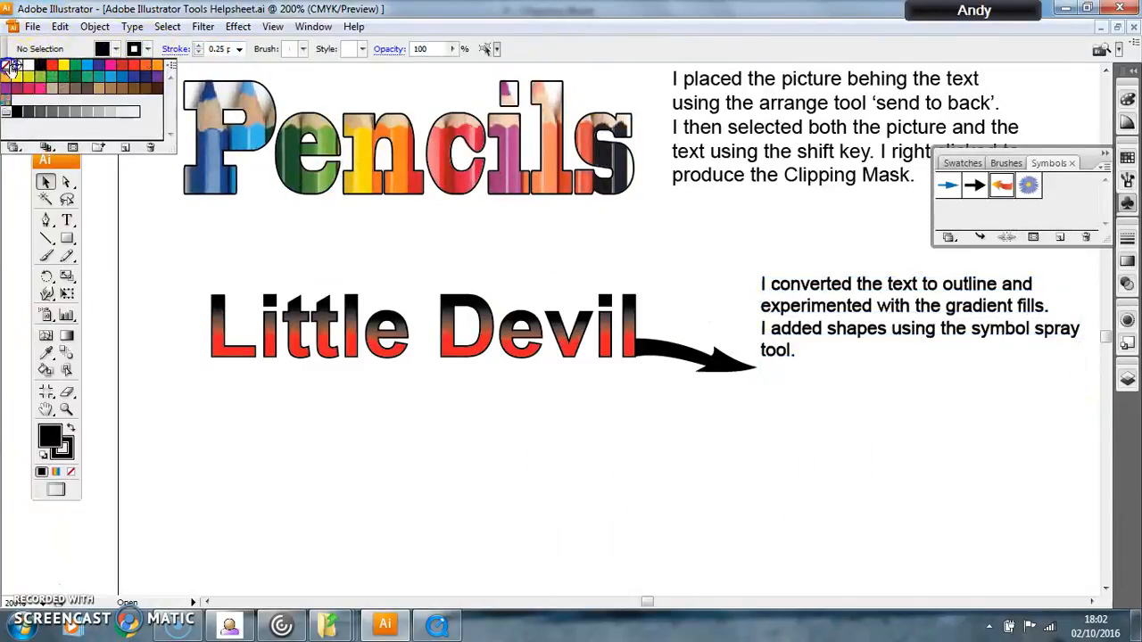
{"action": "left_click", "coordinate": [816, 382]}
{"action": "left_click", "coordinate": [147, 49]}
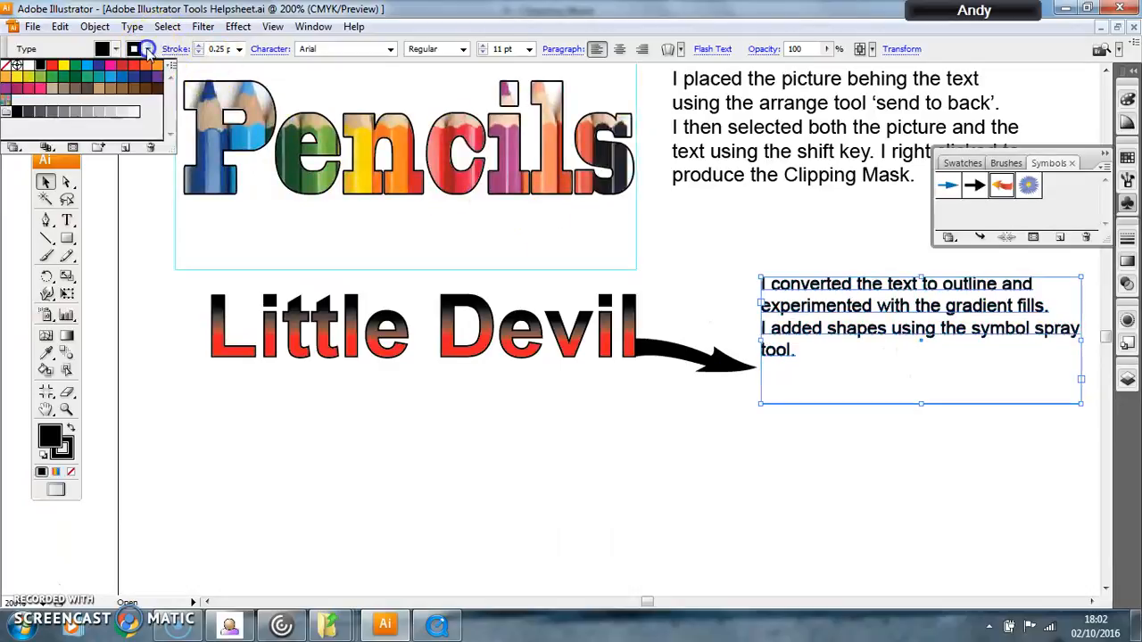
{"action": "left_click", "coordinate": [6, 66]}
{"action": "left_click", "coordinate": [963, 459]}
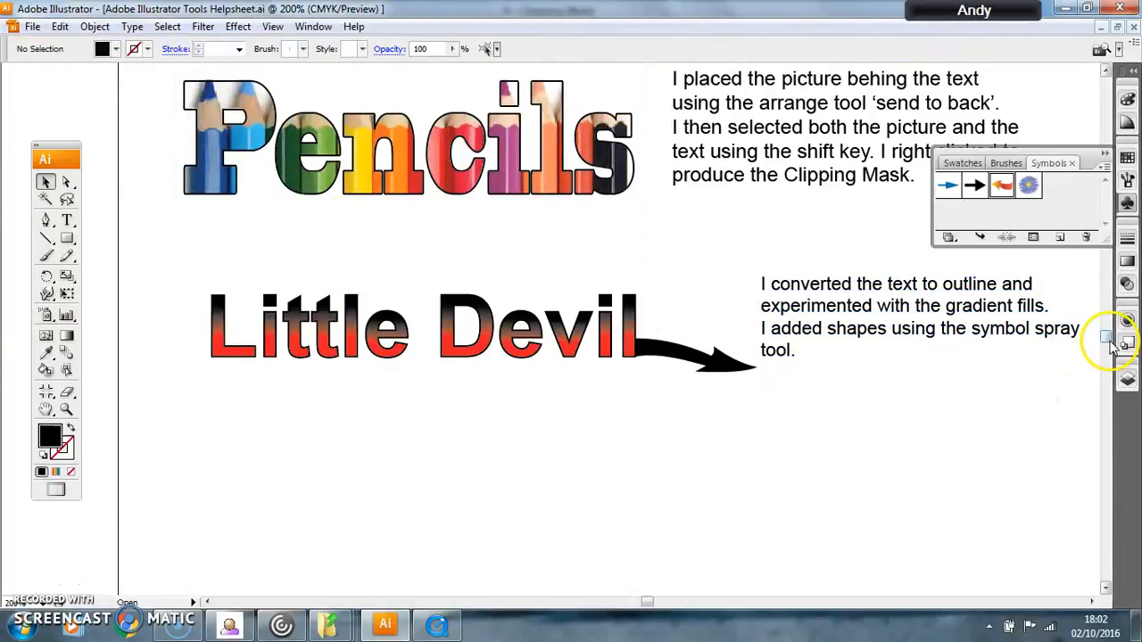
{"action": "key", "text": "ctrl+plus"}
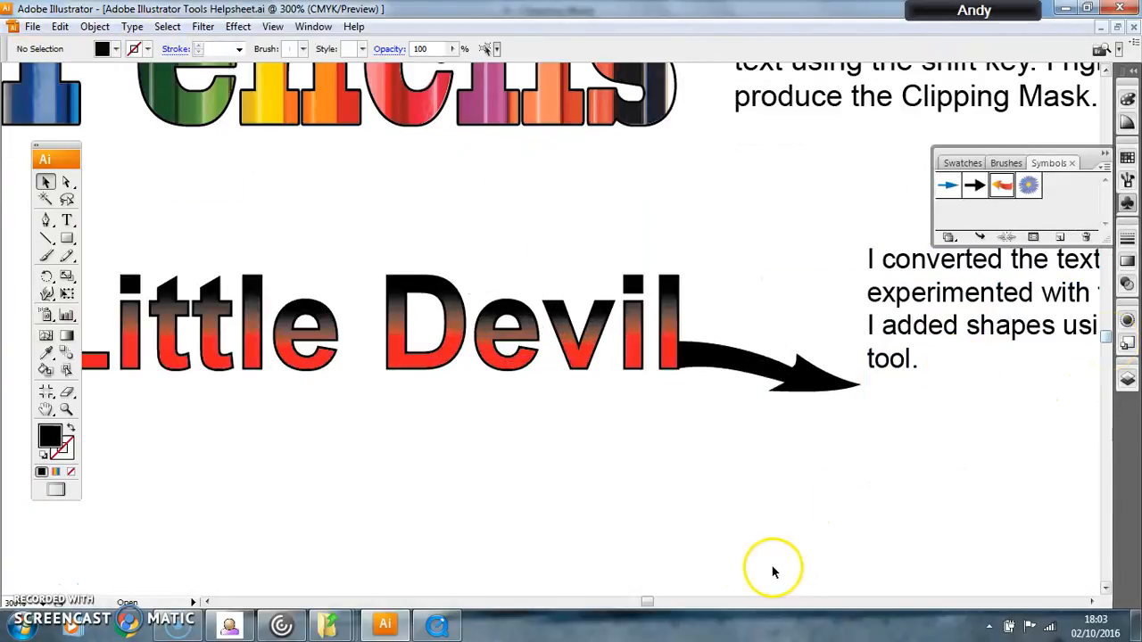
{"action": "left_click_drag", "start_coordinate": [645, 601], "coordinate": [654, 601]}
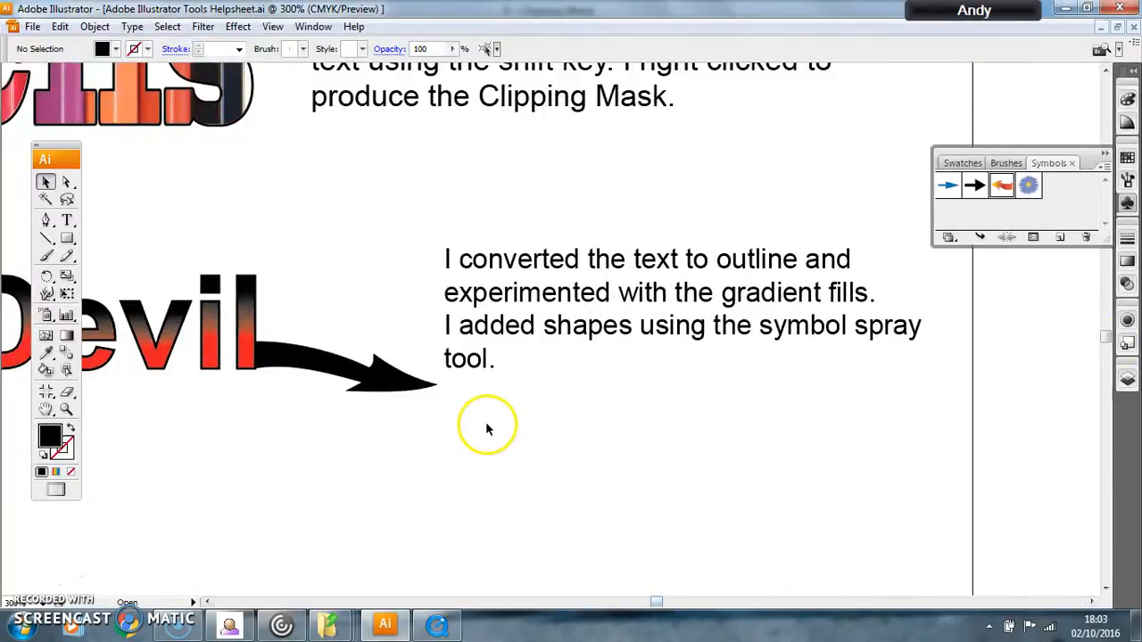